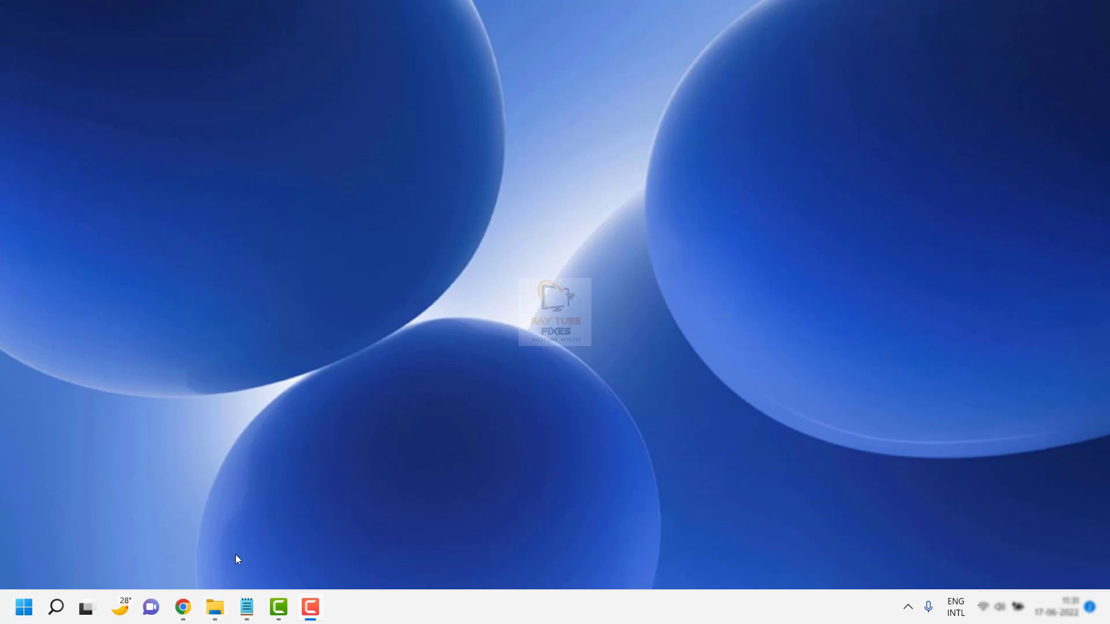
- Open the 'Copy Text from the image' folder in File Explorer and select Text Image .png
left_click(214, 607)
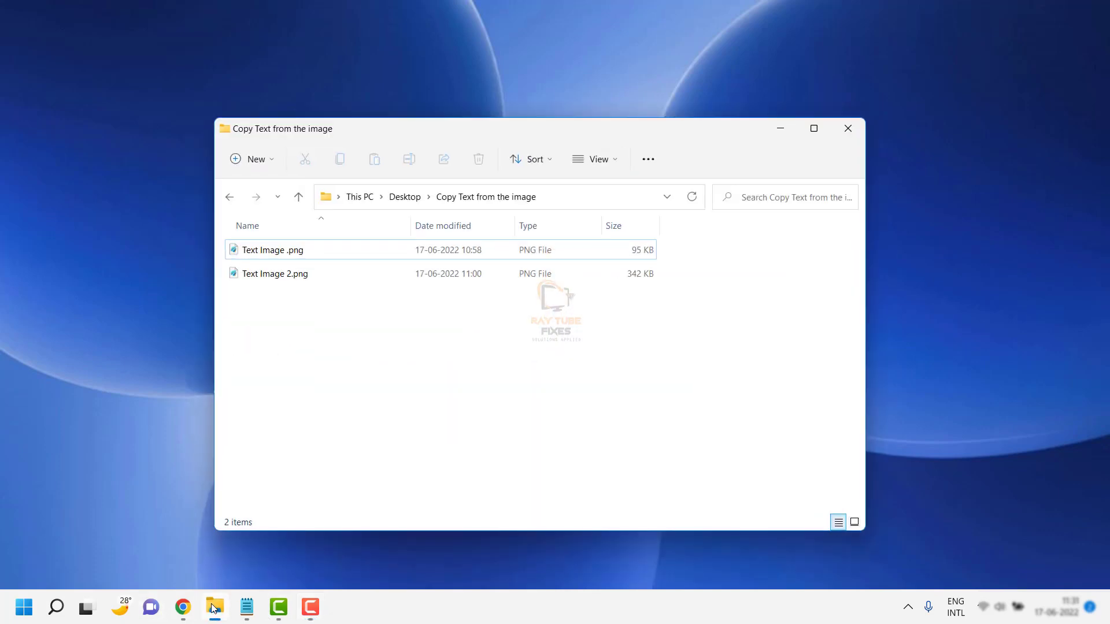
left_click(264, 250)
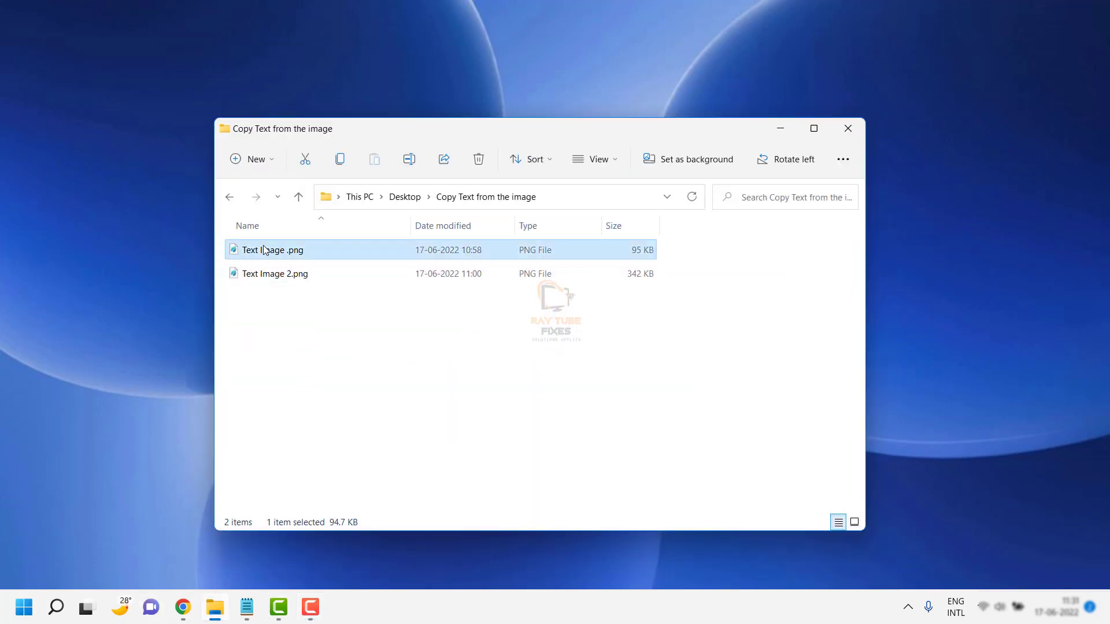
double_click(264, 250)
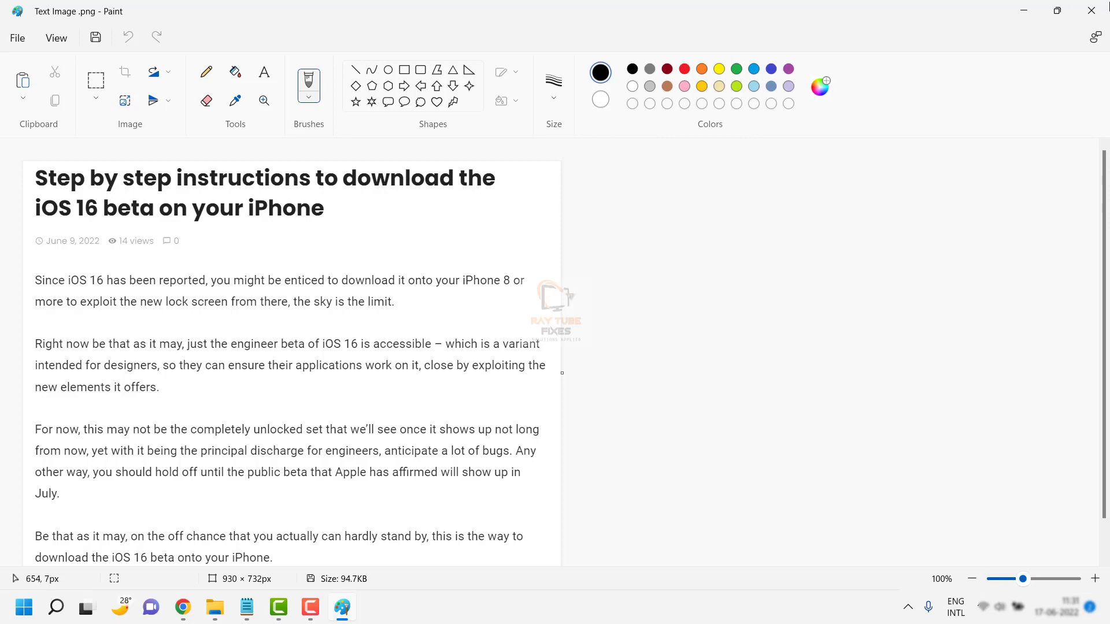
left_click(1091, 10)
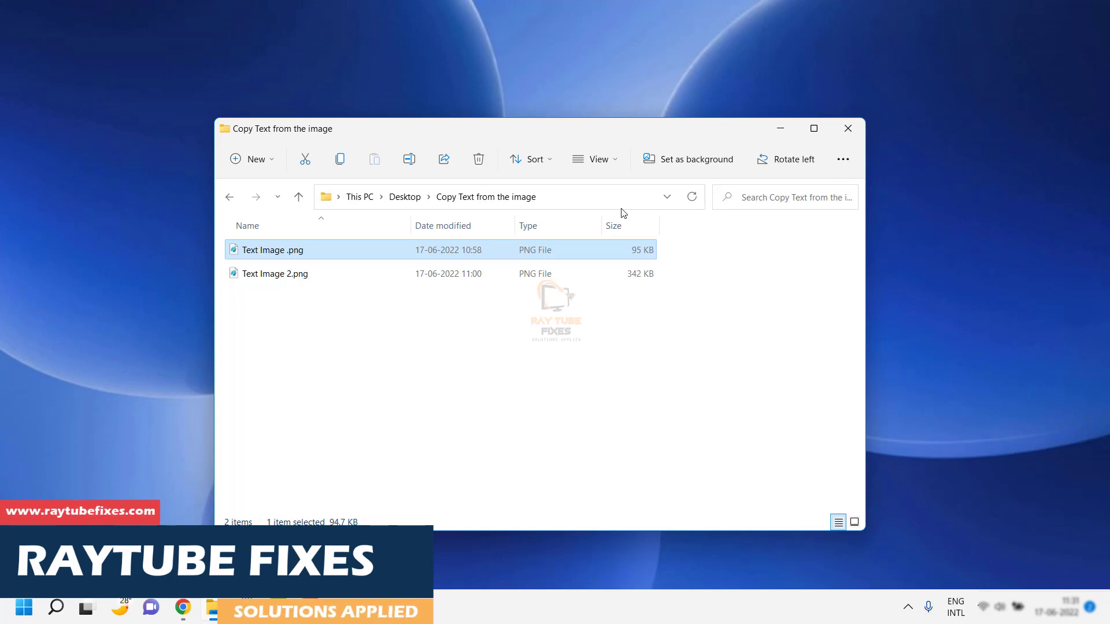
- Look for OneNote through the Run prompt, then scroll the Start menu's All apps list
key("super+r")
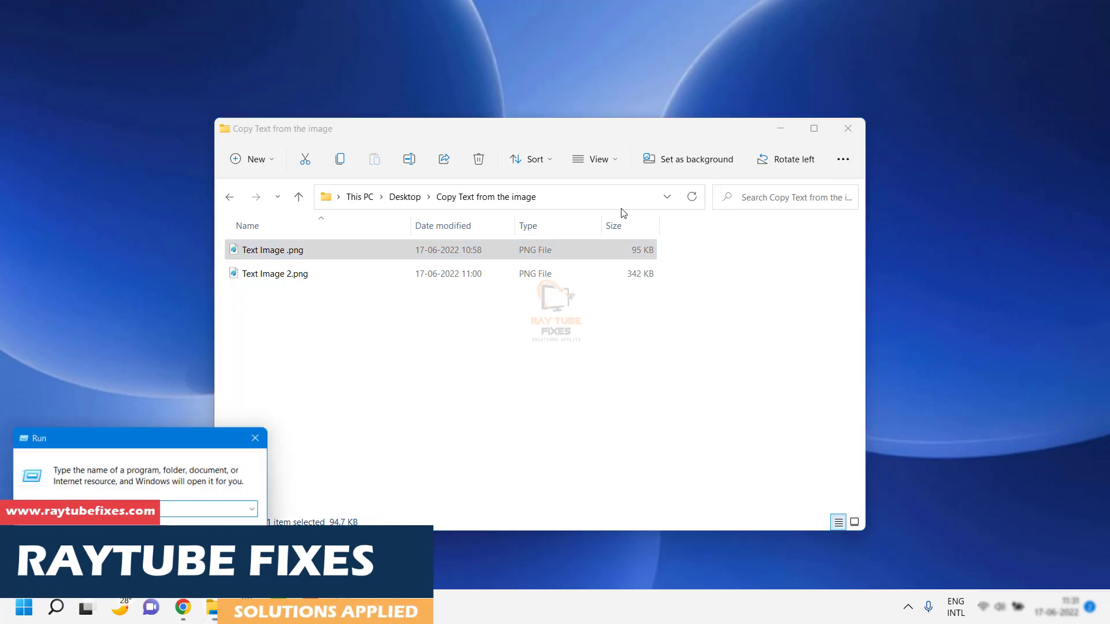
type("on")
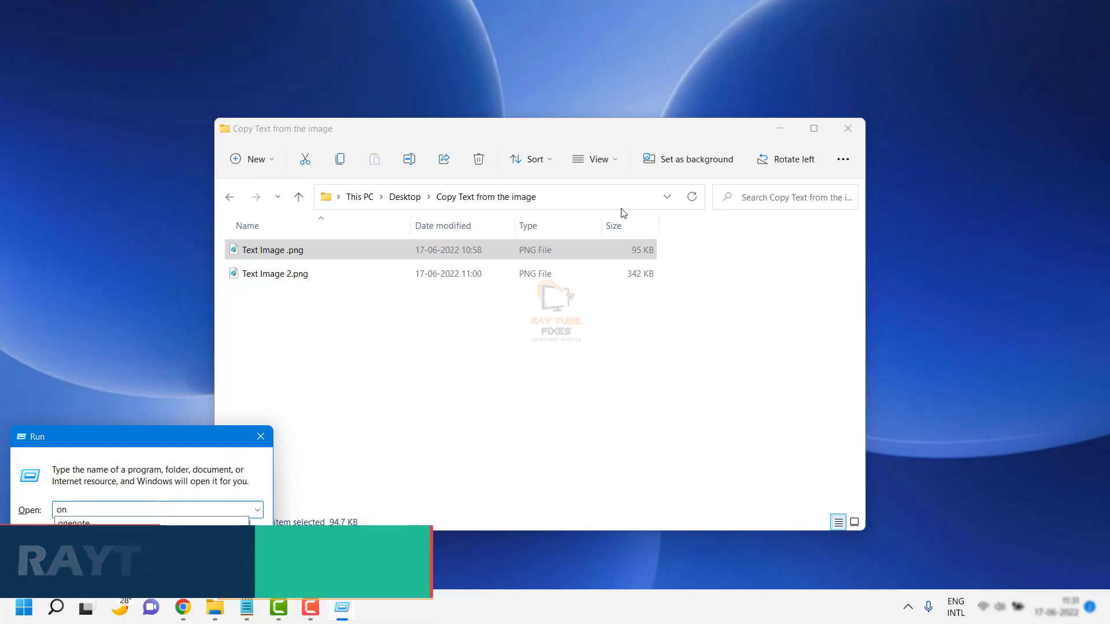
type("enote")
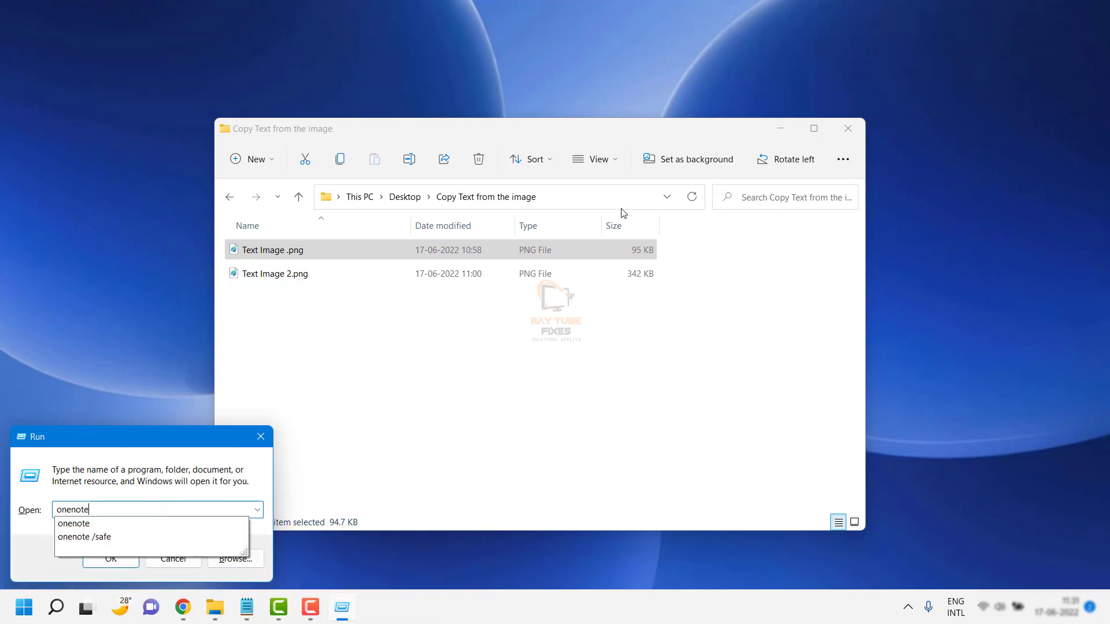
key("Return")
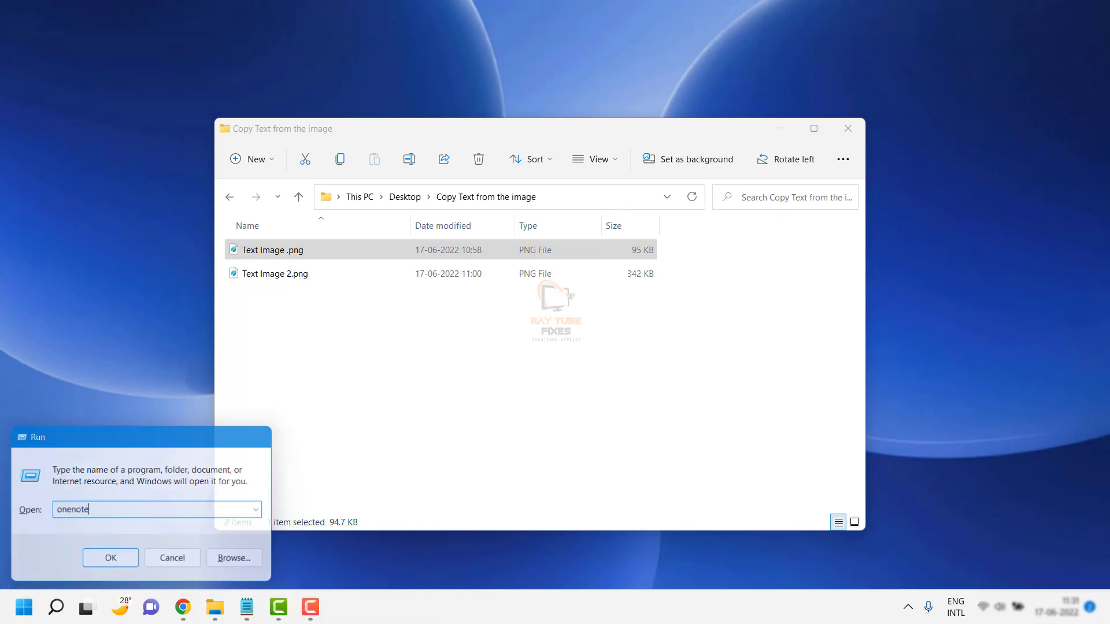
left_click(23, 607)
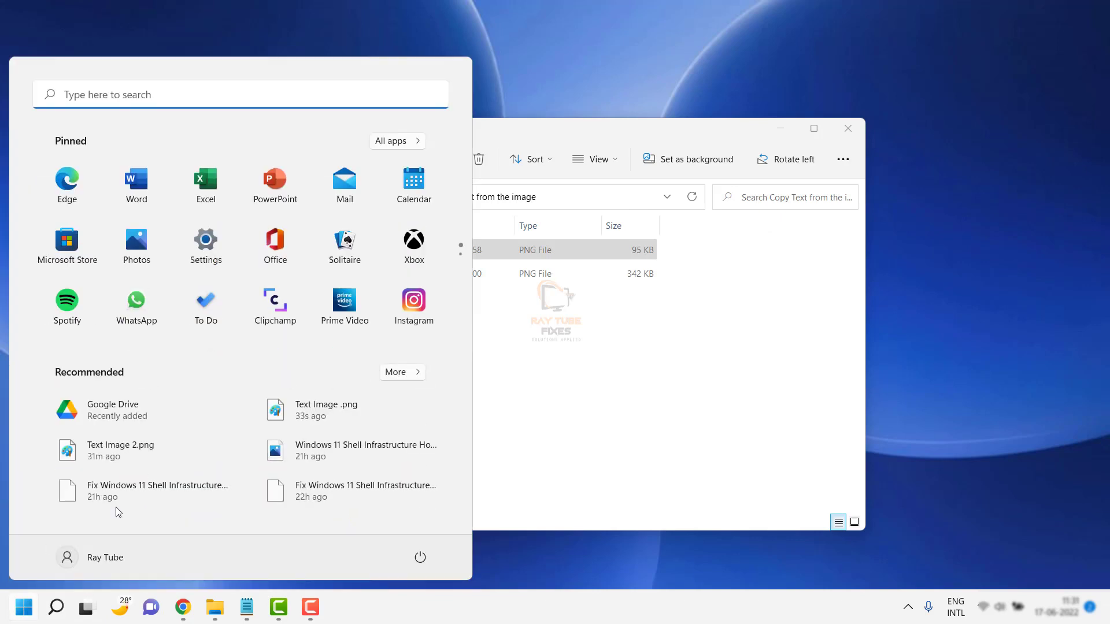
left_click(392, 141)
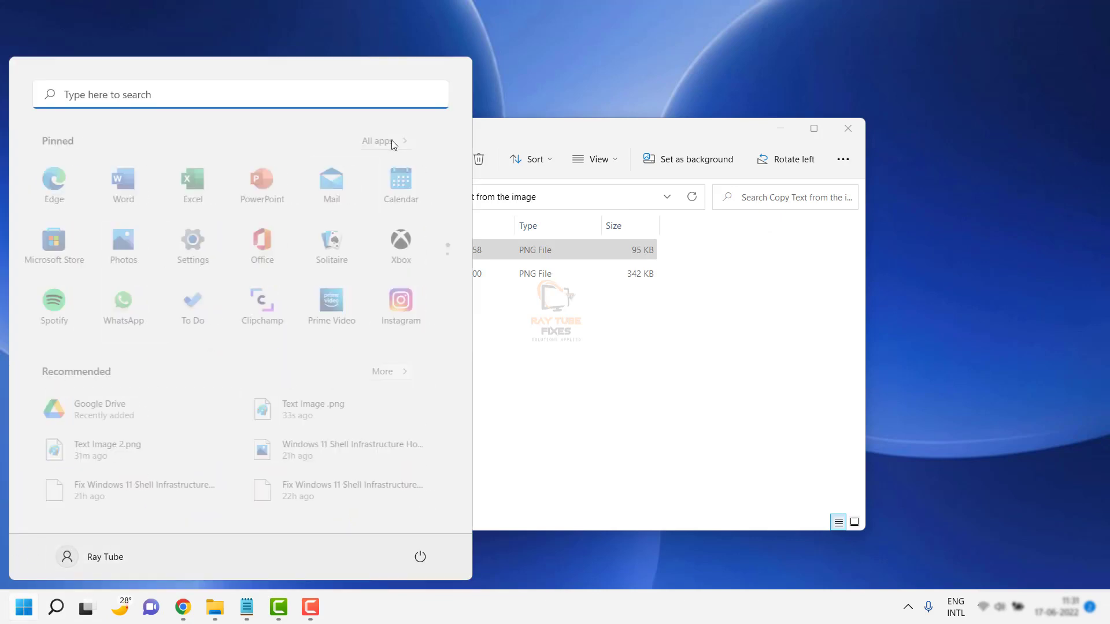
scroll(120, 359, "down", 12)
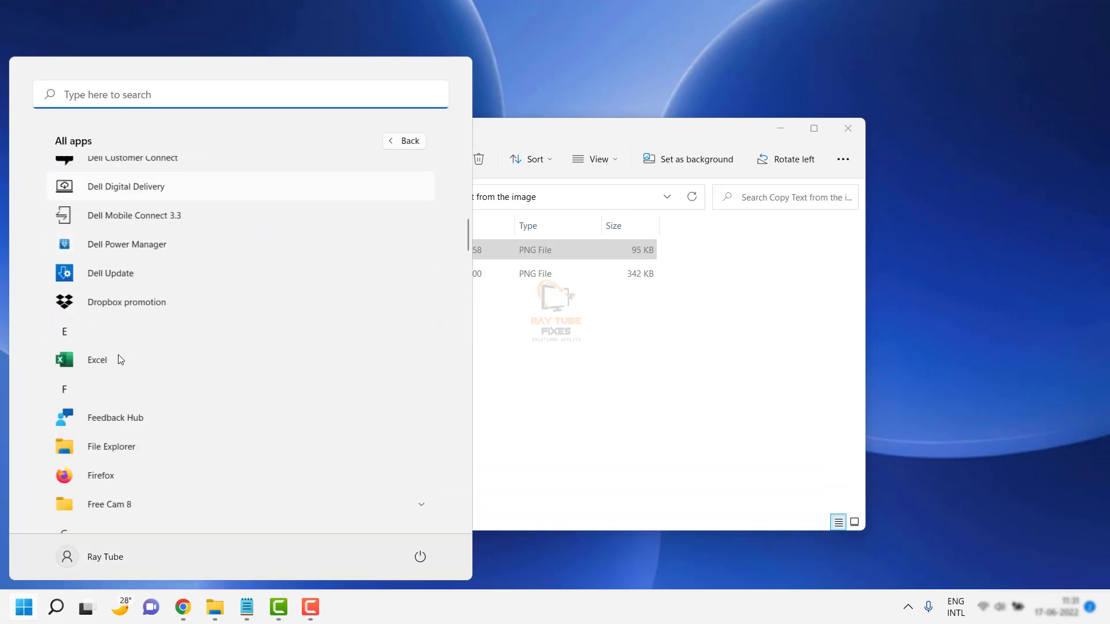
scroll(120, 359, "down", 11)
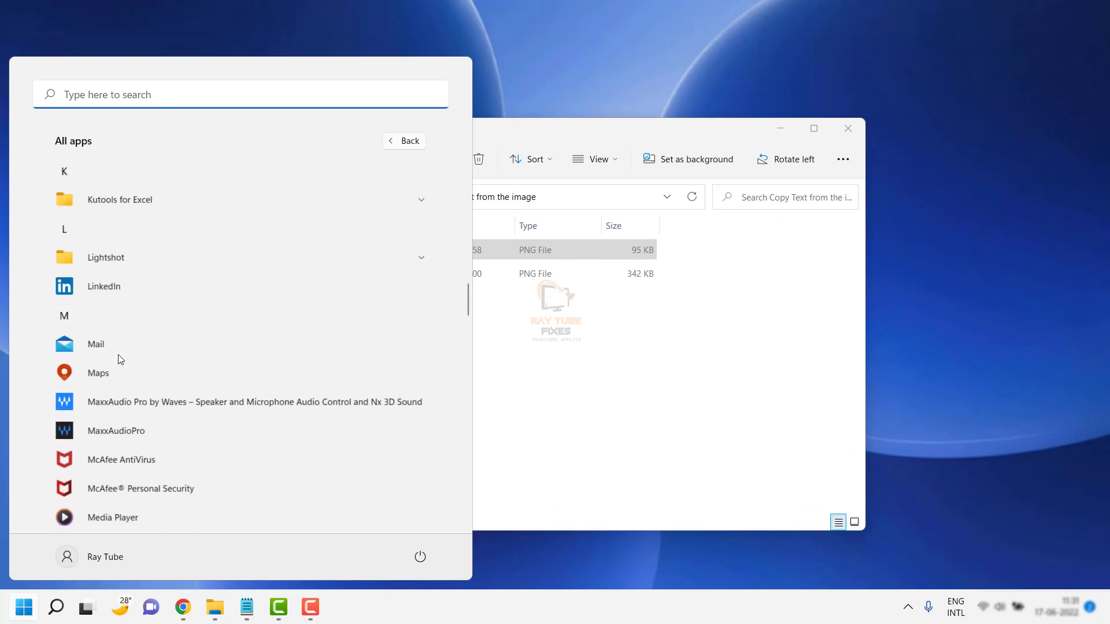
scroll(120, 359, "down", 11)
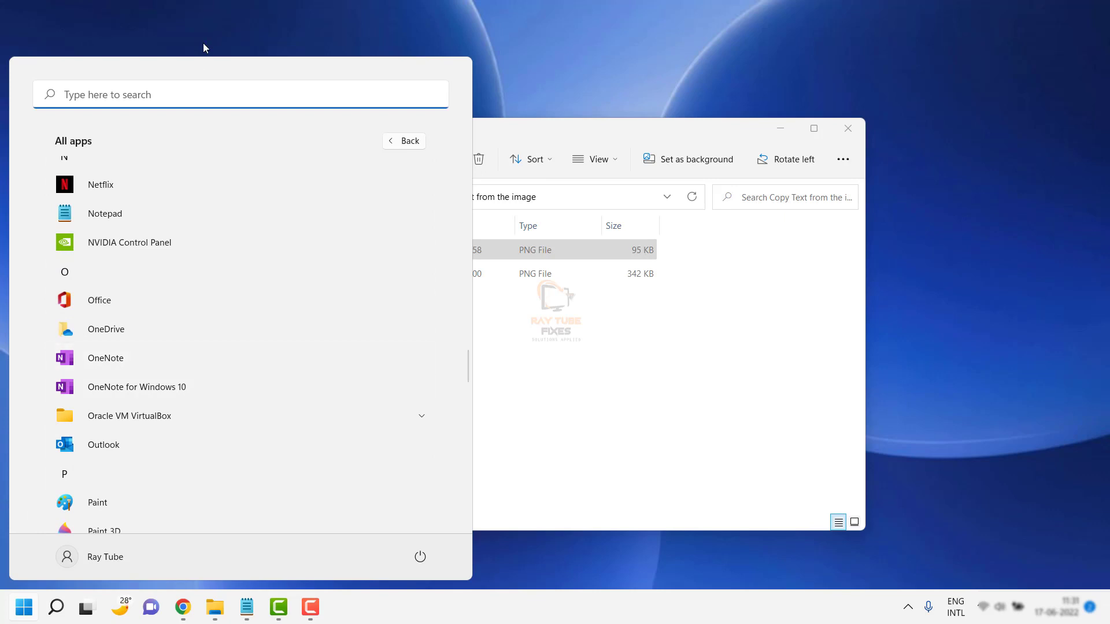
- Search the Start menu for 'one' and launch OneNote
left_click(118, 97)
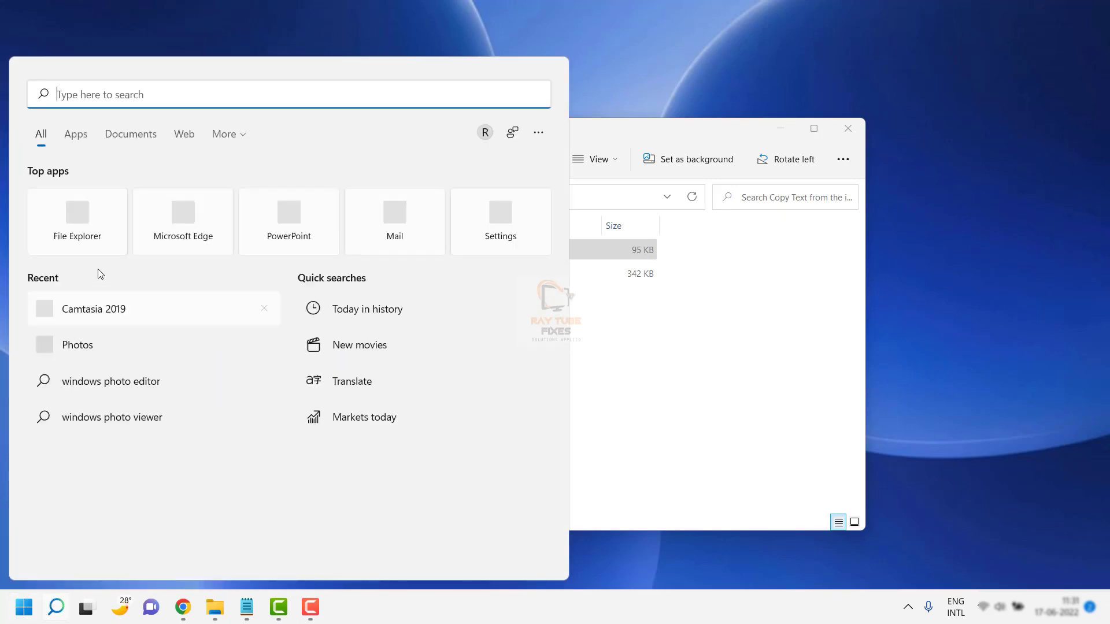
type("one")
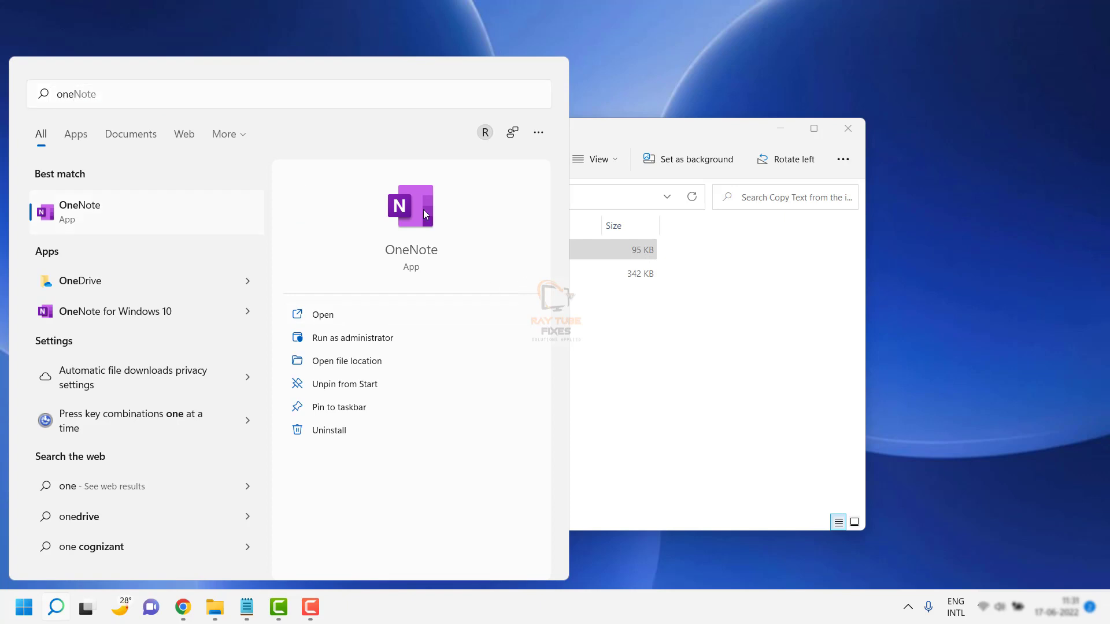
left_click(423, 210)
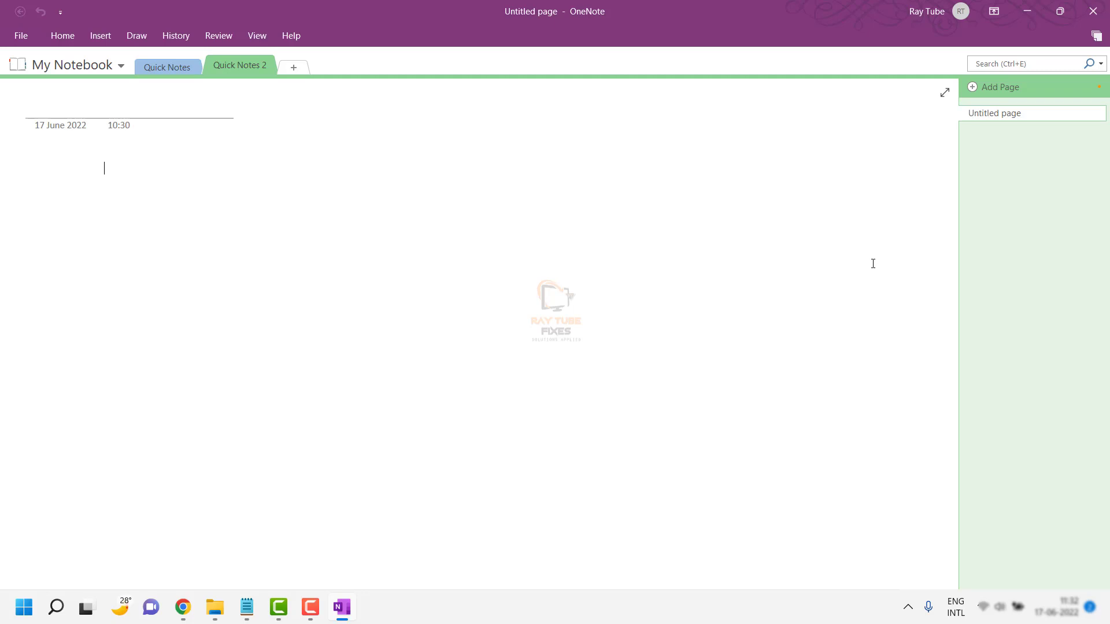
- Add a new blank page and delete the older 10:30 Untitled page
left_click(1004, 85)
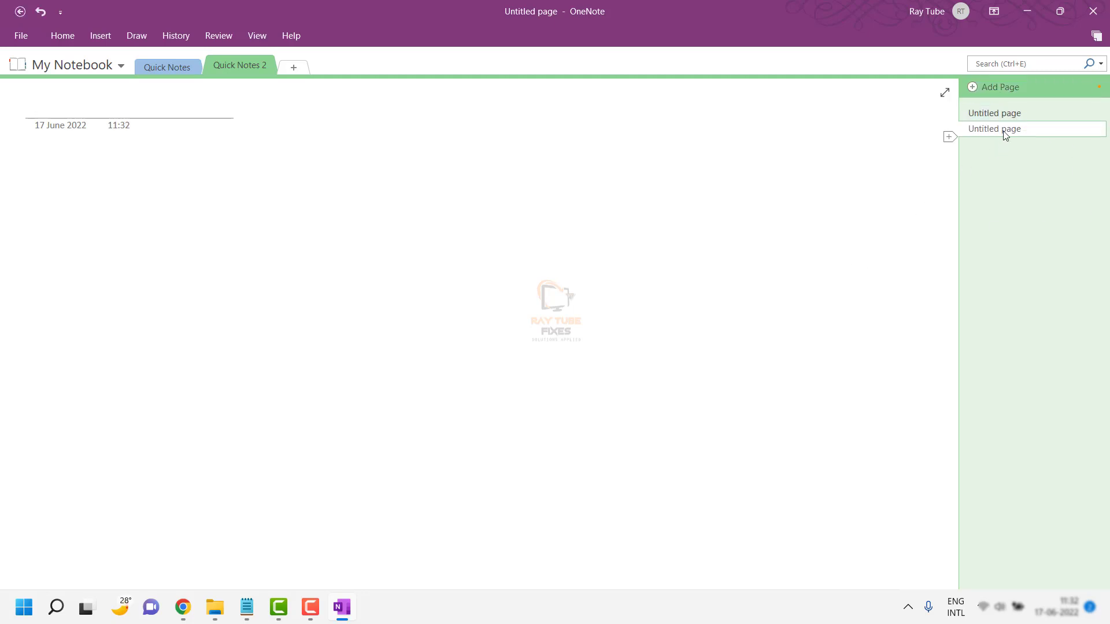
left_click(1004, 113)
right_click(1004, 113)
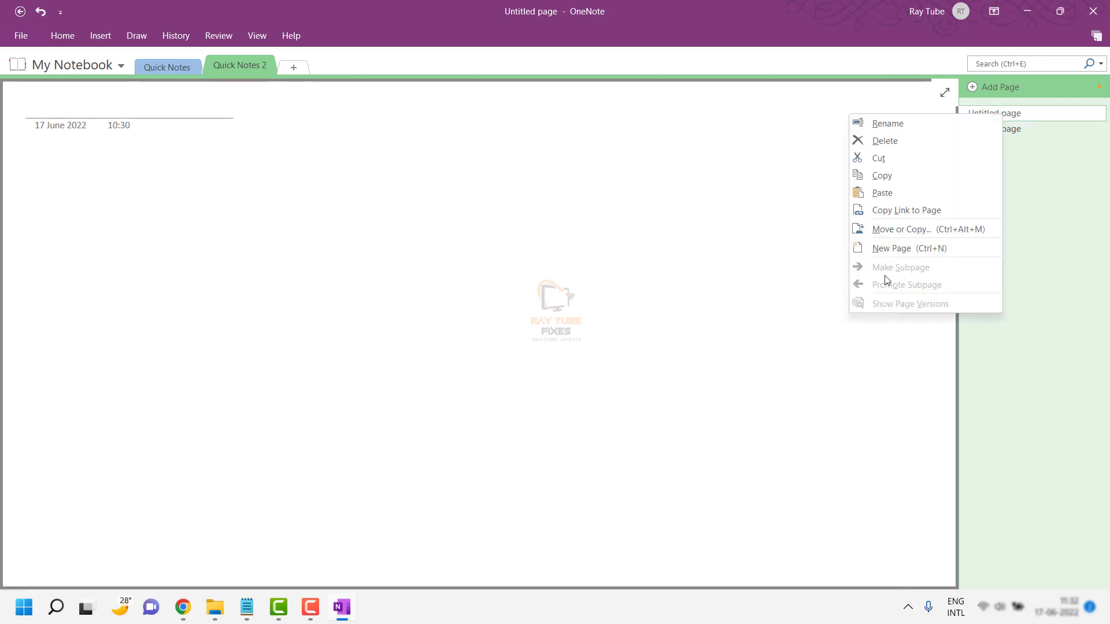
left_click(880, 144)
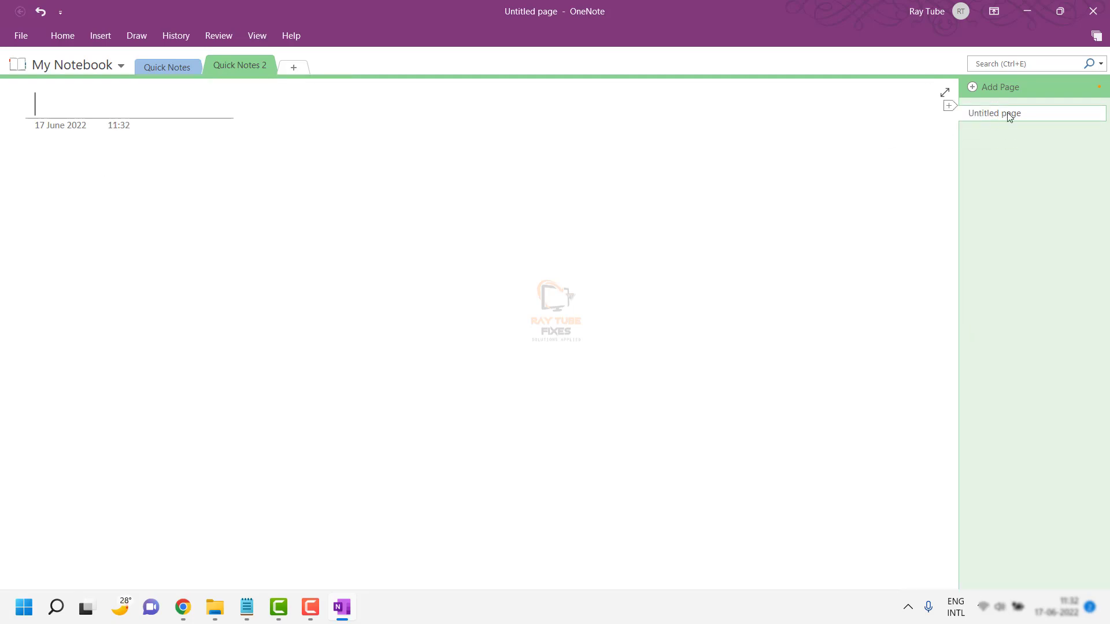
- Insert Text Image .png from the Desktop's 'Copy Text from the image' folder onto the page
left_click(103, 39)
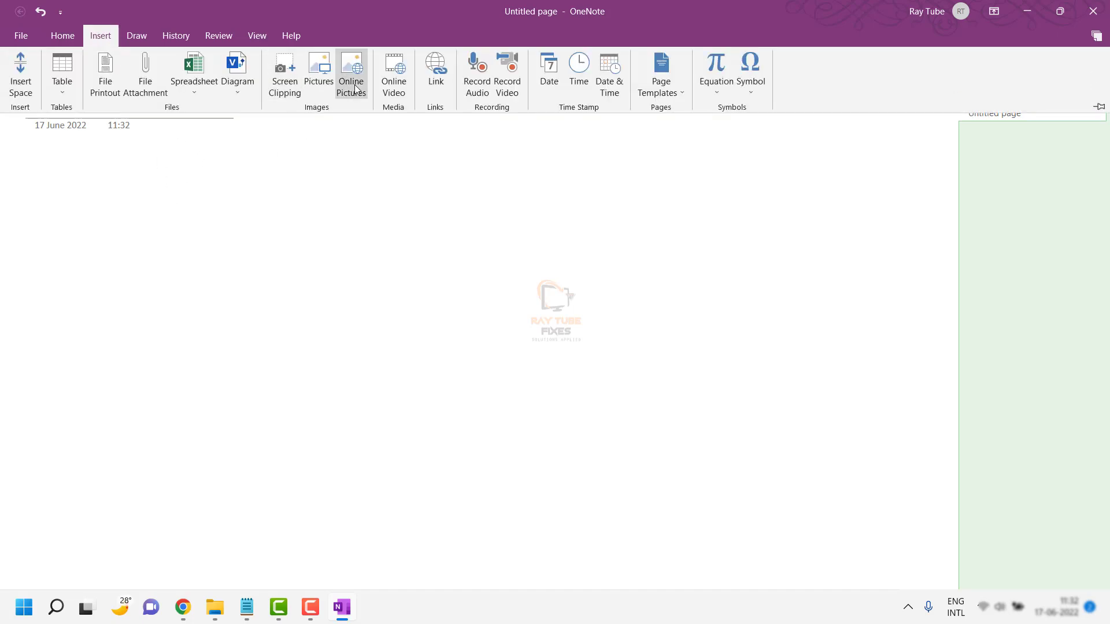
left_click(321, 72)
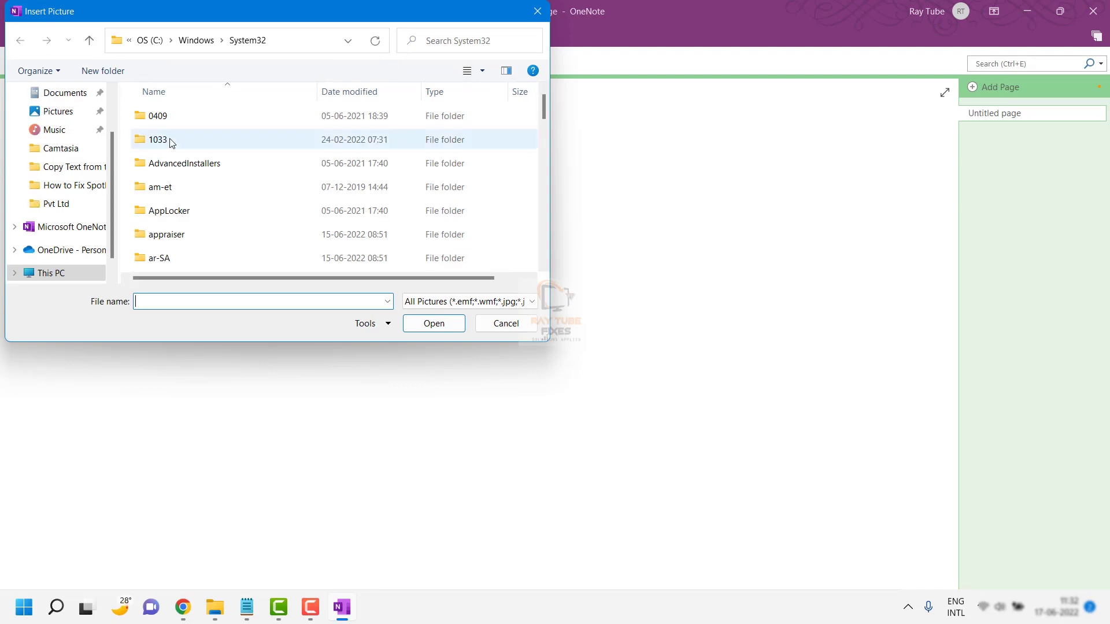
scroll(46, 109, "up", 1)
left_click(51, 115)
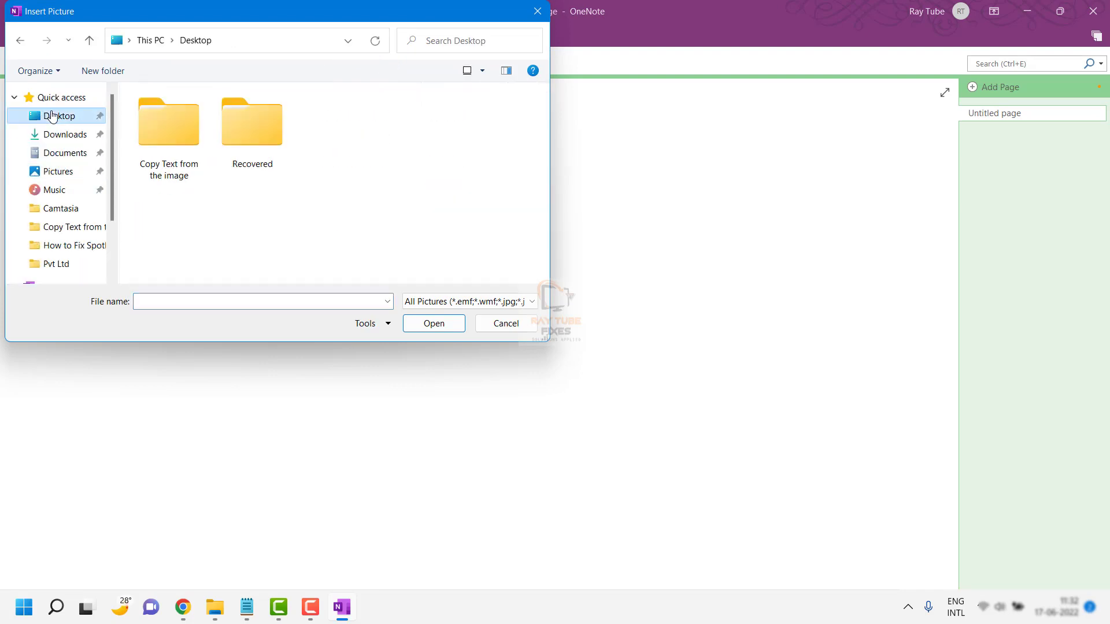
double_click(175, 140)
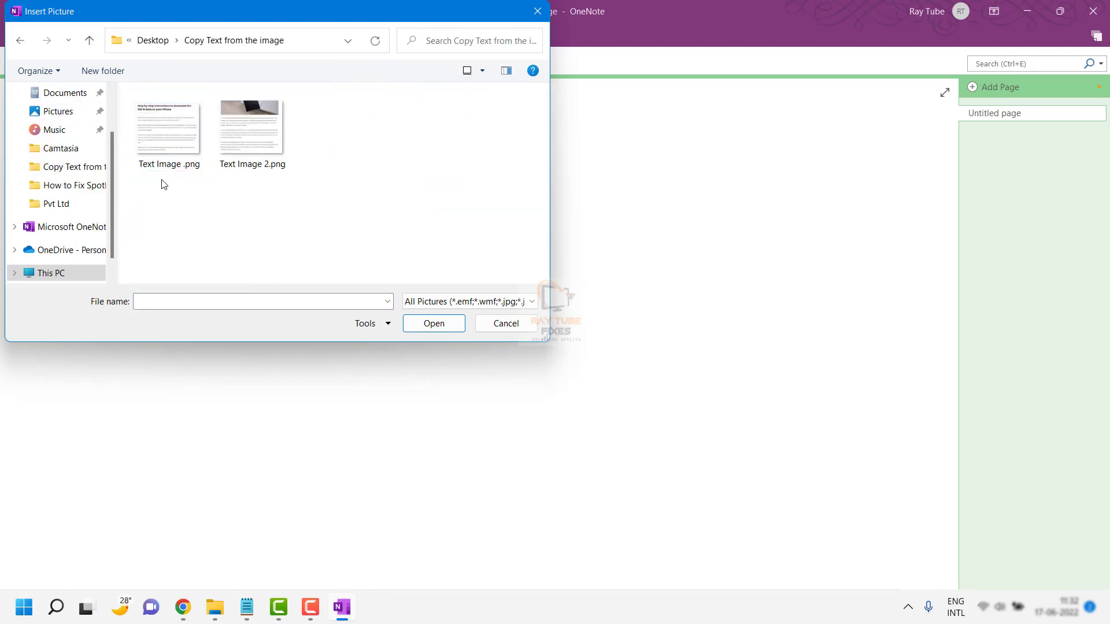
left_click(168, 117)
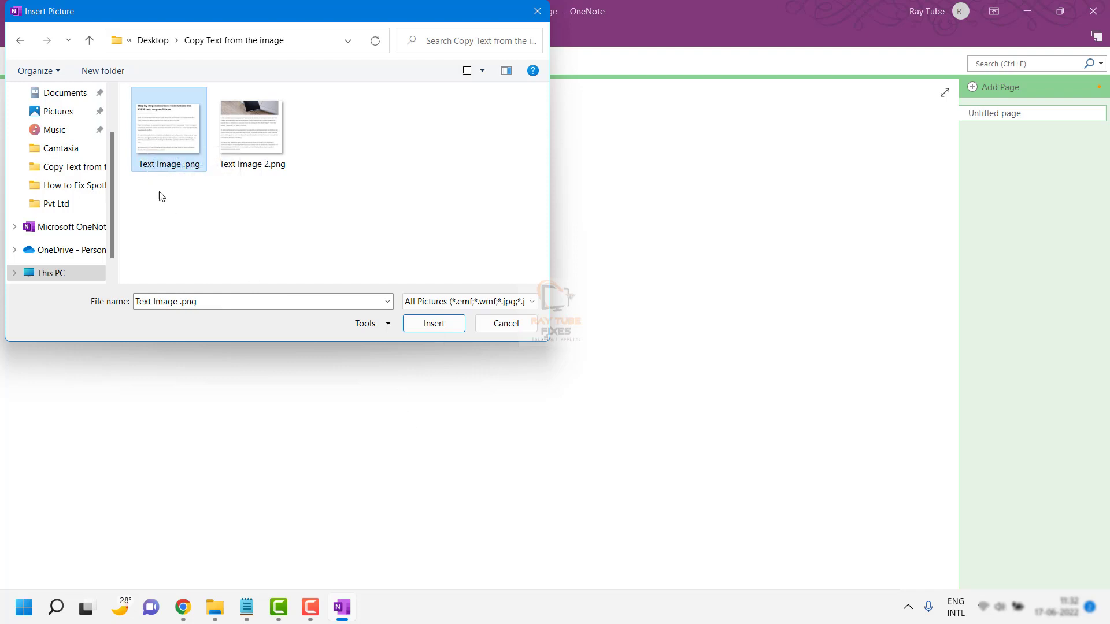
left_click(440, 325)
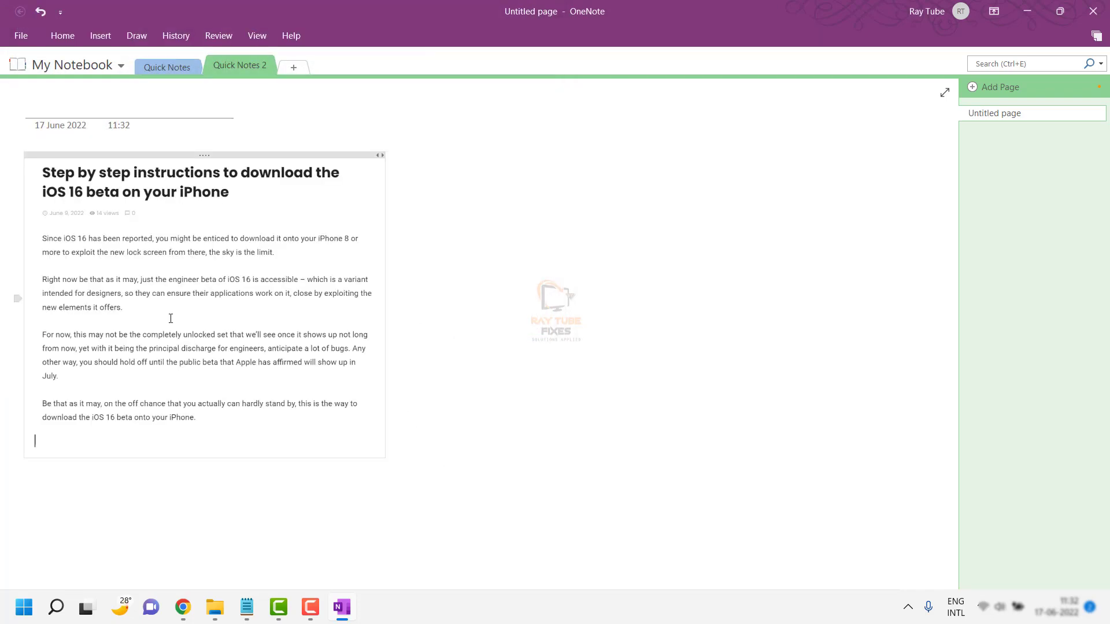
- Copy the article picture, paste a duplicate beside it, then delete that duplicate
left_click(169, 309)
right_click(180, 280)
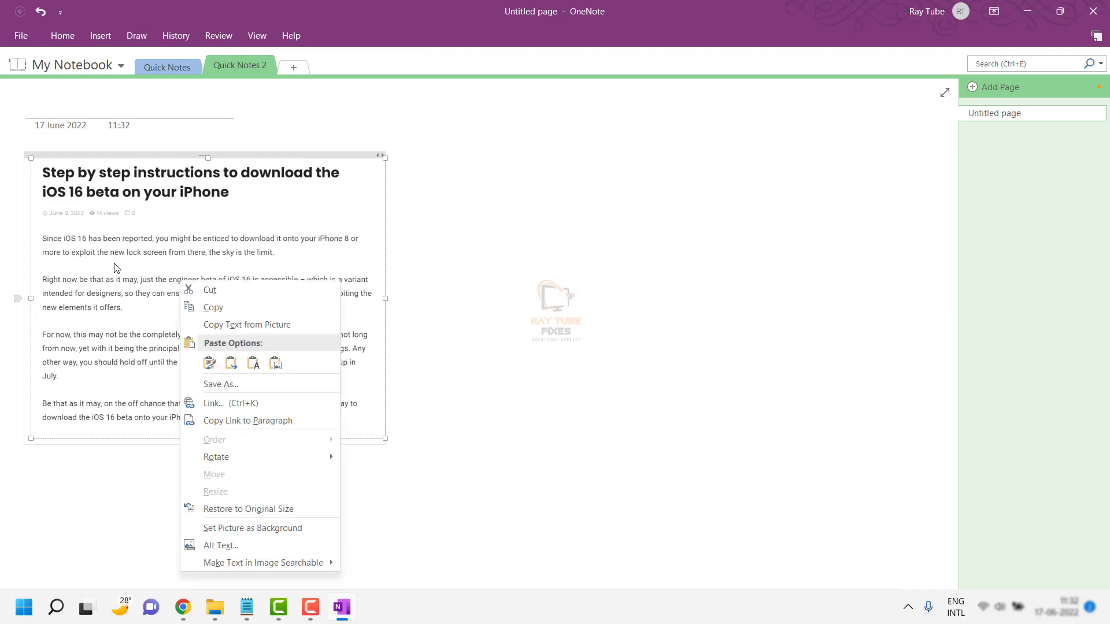
left_click(228, 305)
left_click(455, 251)
key("ctrl+v")
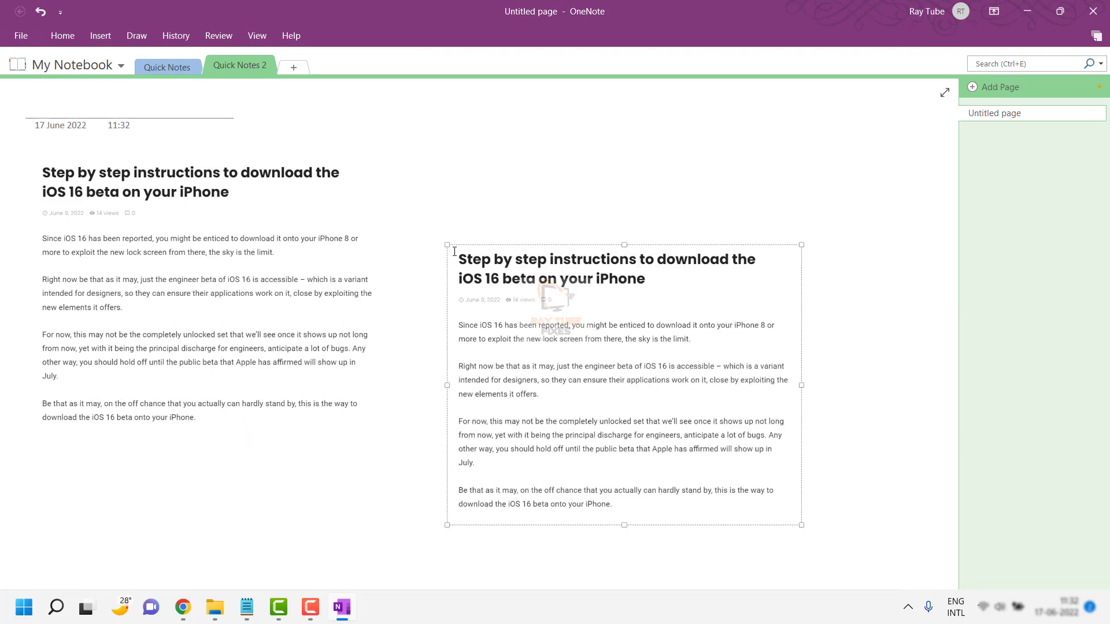
key("Delete")
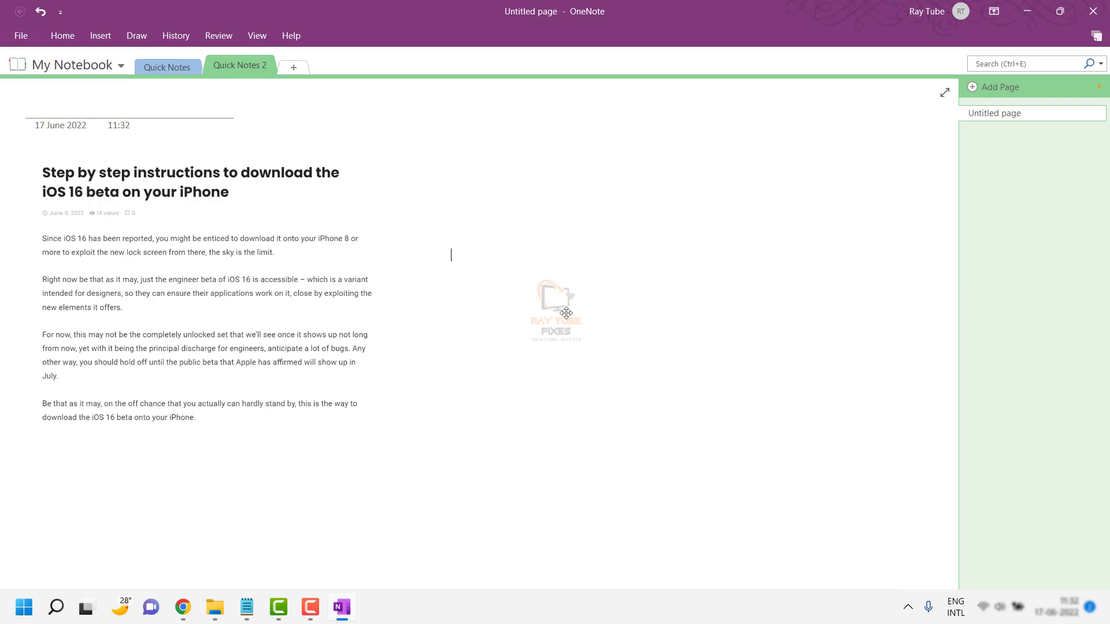
- Copy the article picture's recognised text with Copy Text from Picture
right_click(172, 247)
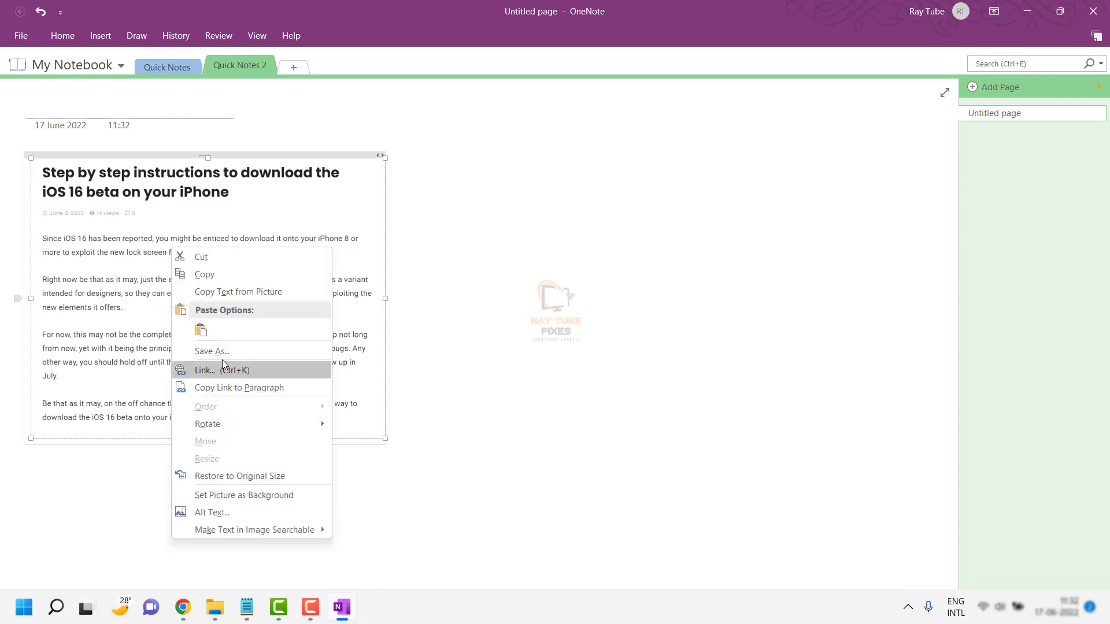
left_click(242, 292)
left_click(606, 184)
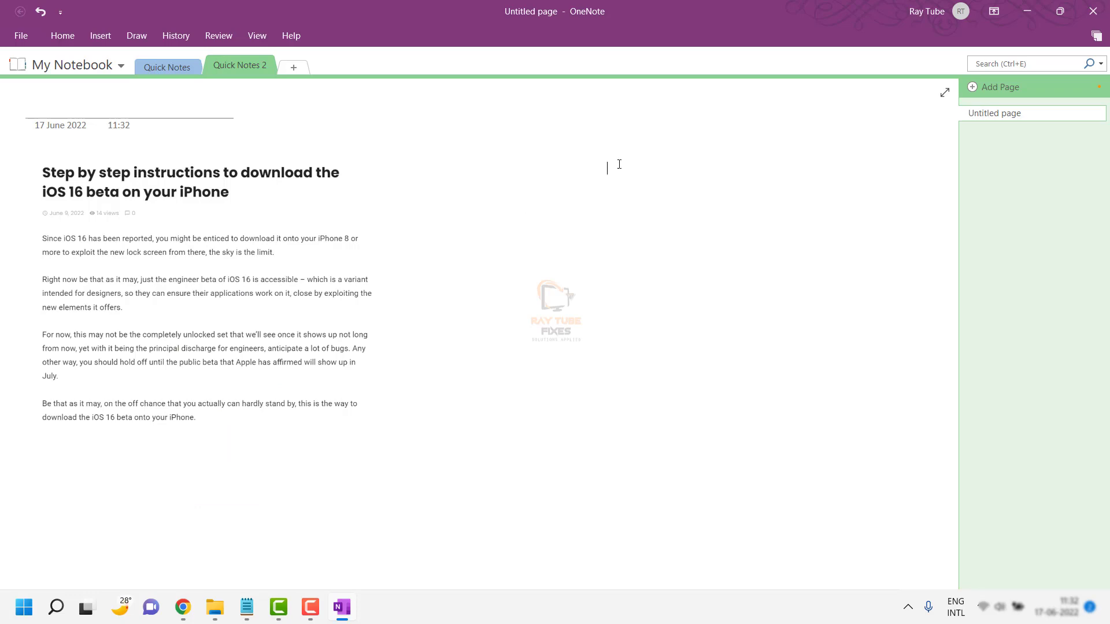
- Paste the recognised text, move its container next to the picture, and widen it
type("Step by step instructions to download the iOS 16 beta on your iPhone O June e, 2022 @ 14 views Z O Since iOS 16 has been reported, you might be enticed to download it onto your iPhone 8 or more to exploit the new lock screen from there, the sky is the limit. Right now be that as it may, just the engineer beta of iOS 16 is accessible — which is a variant intended for designers, so they can ensure their applications work on it, close by exploiting the new elements it offers. For now, this may not be the completely unlocked set that we'll see once it shows up not long from now, yet with it being the principal discharge for engineers, anticipate a lot of bugs. Any other way, you should hold off until the public beta that Apple has affirmed will show up in July. Be that as it may, on the off chance that you actually can hardly stand by, this is the way to download the iOS 16 beta onto your iPhone.")
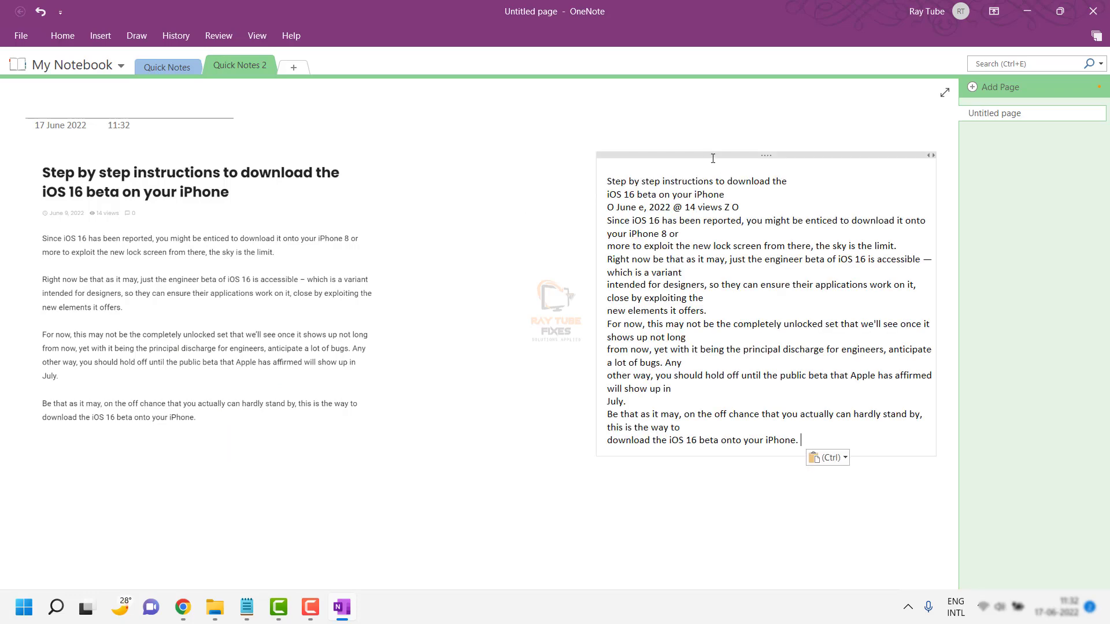
left_click_drag(710, 155, 450, 178)
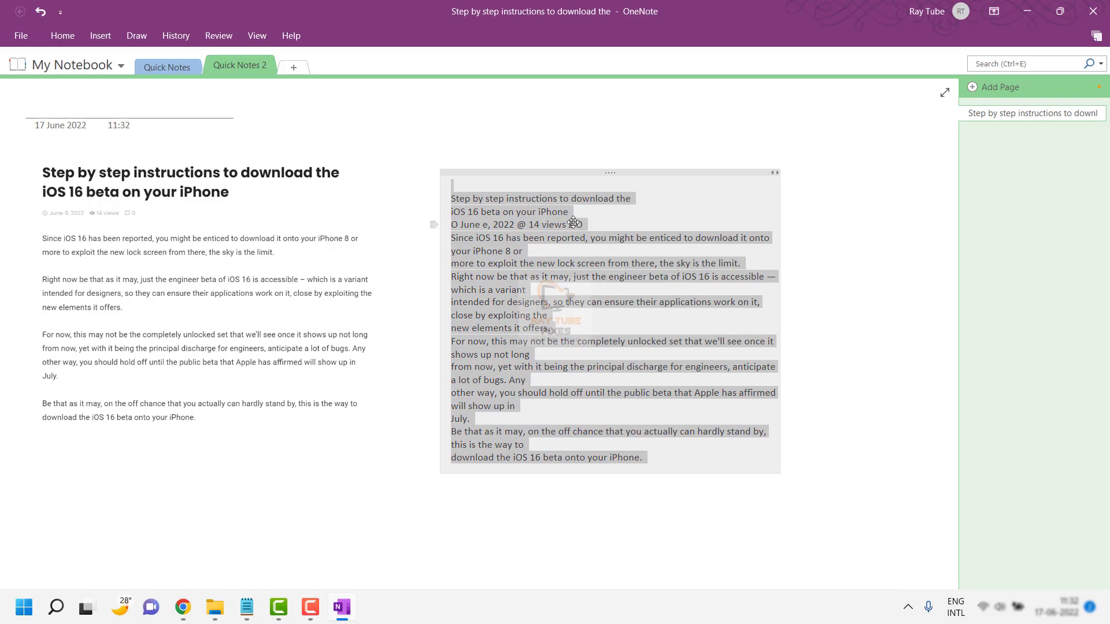
left_click_drag(779, 361, 946, 361)
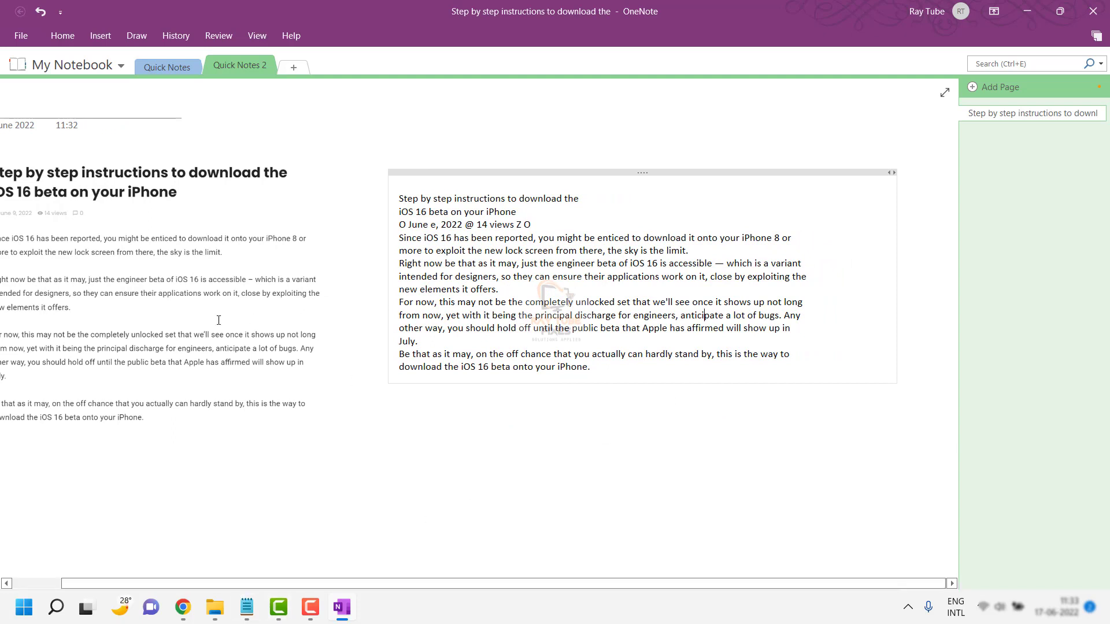
left_click(247, 606)
- Paste the iOS 16 article text into Notepad, then switch to the Google 'images text example' results
key("ctrl+v")
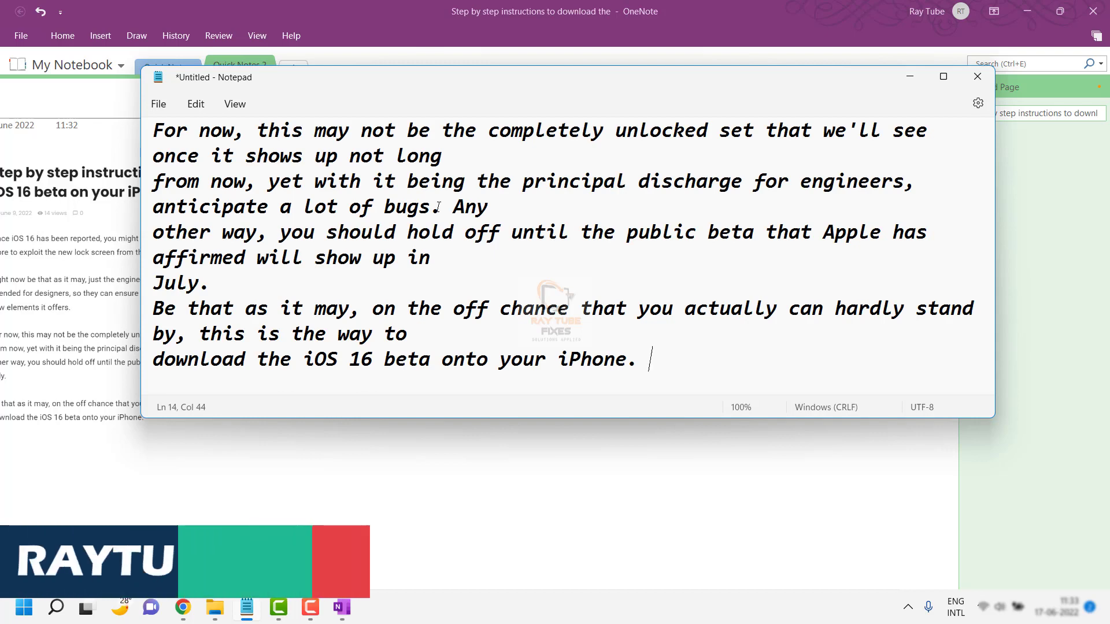
scroll(438, 207, "up", 1)
scroll(438, 207, "up", 3)
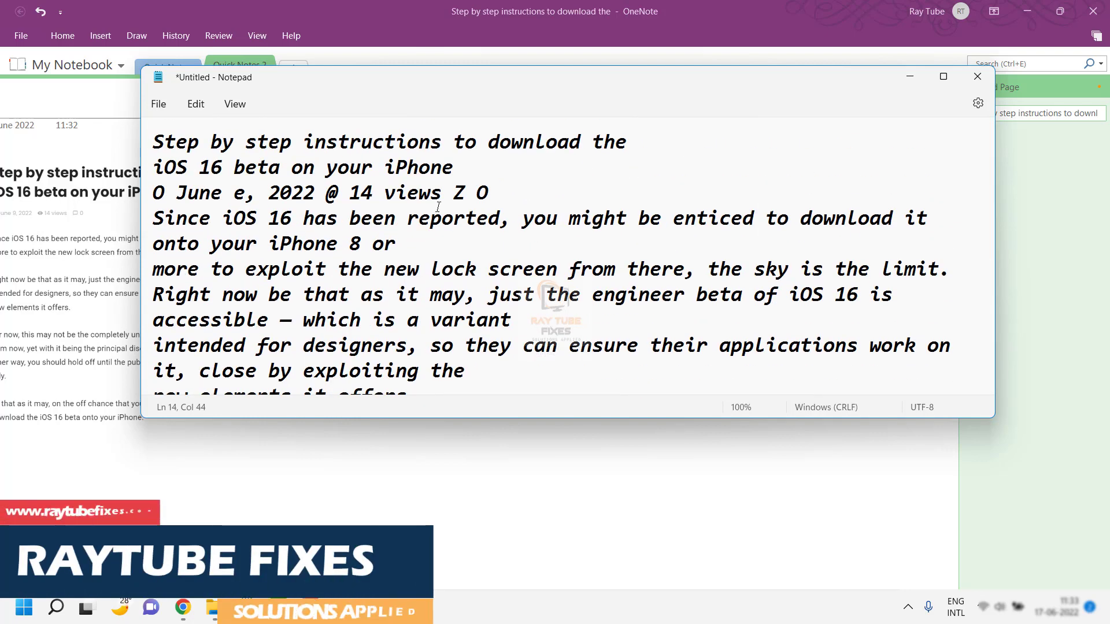
left_click(447, 459)
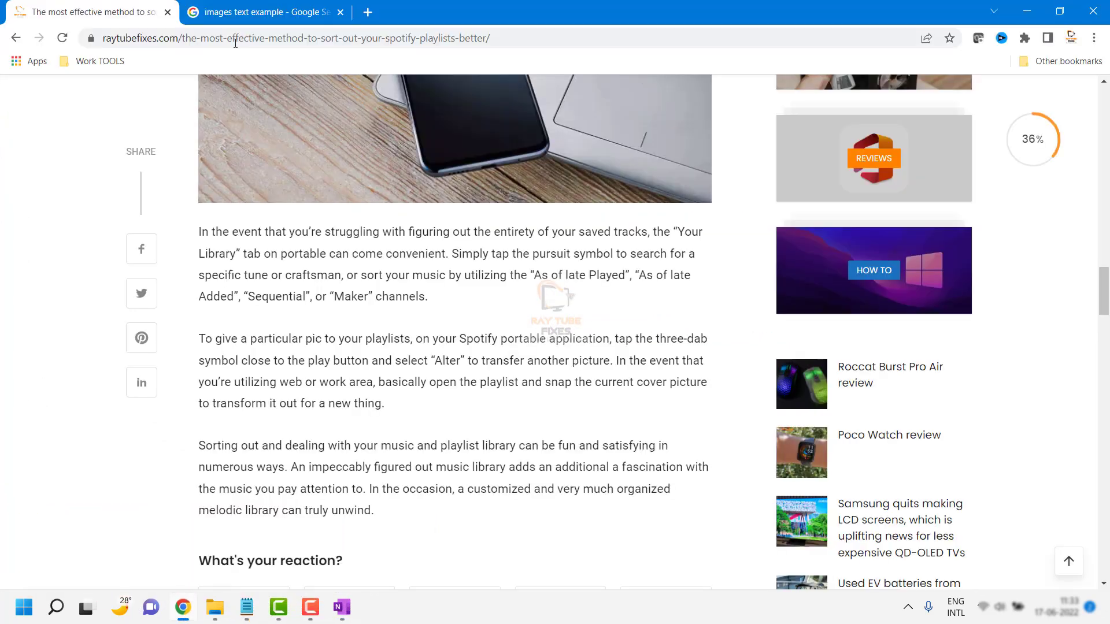
left_click(255, 12)
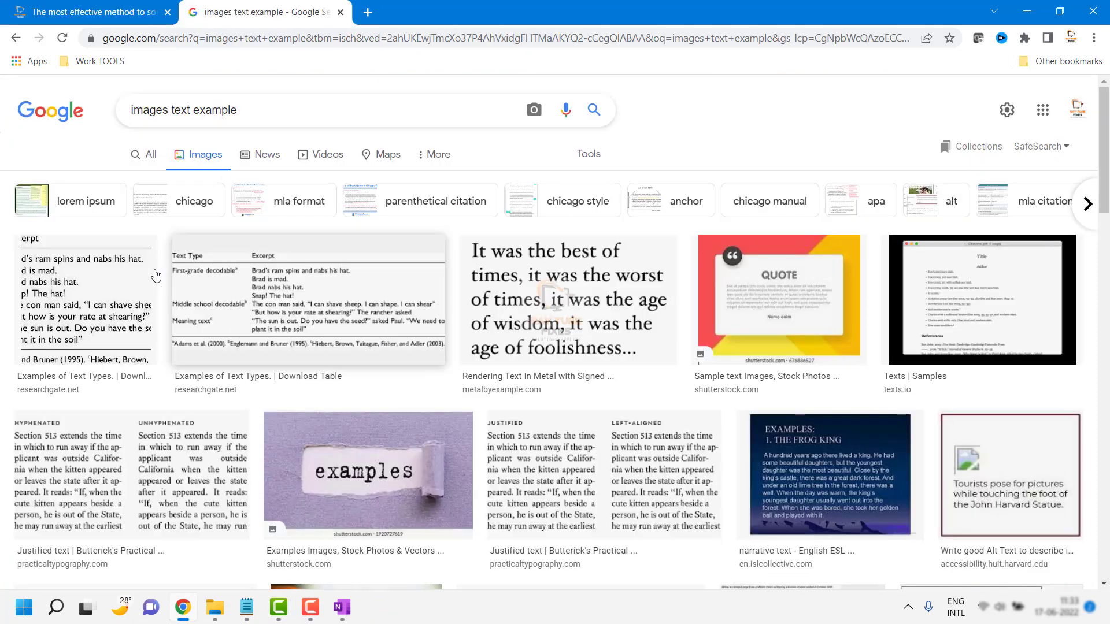
- Rerun the 'images text example' search, preview the 'It was the best of times' image, then return to OneNote
left_click(246, 116)
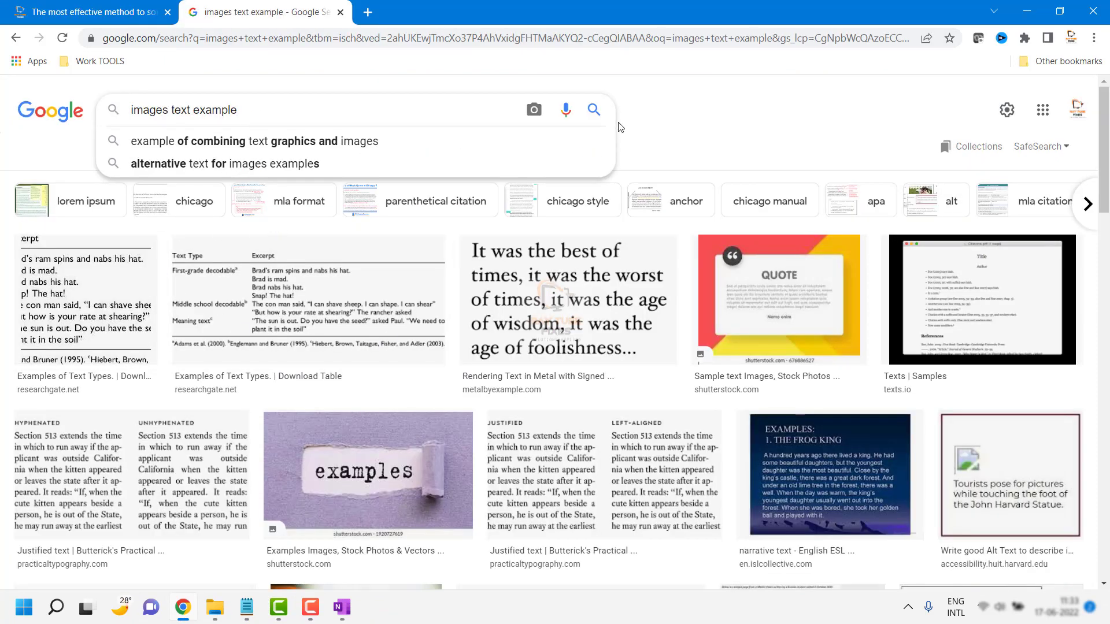
left_click(593, 109)
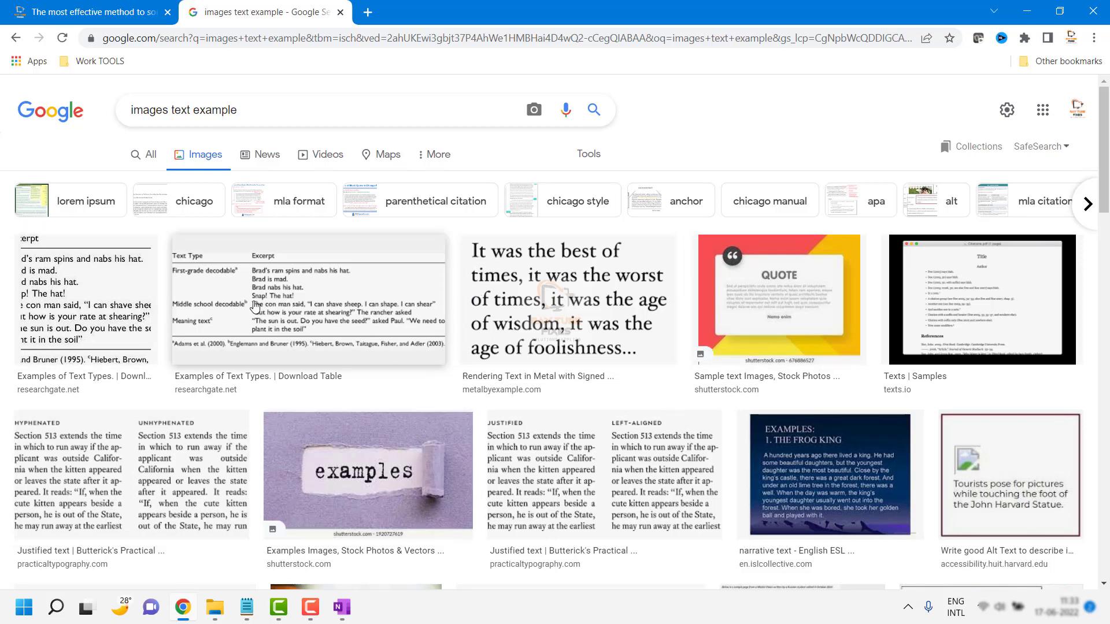
left_click(535, 310)
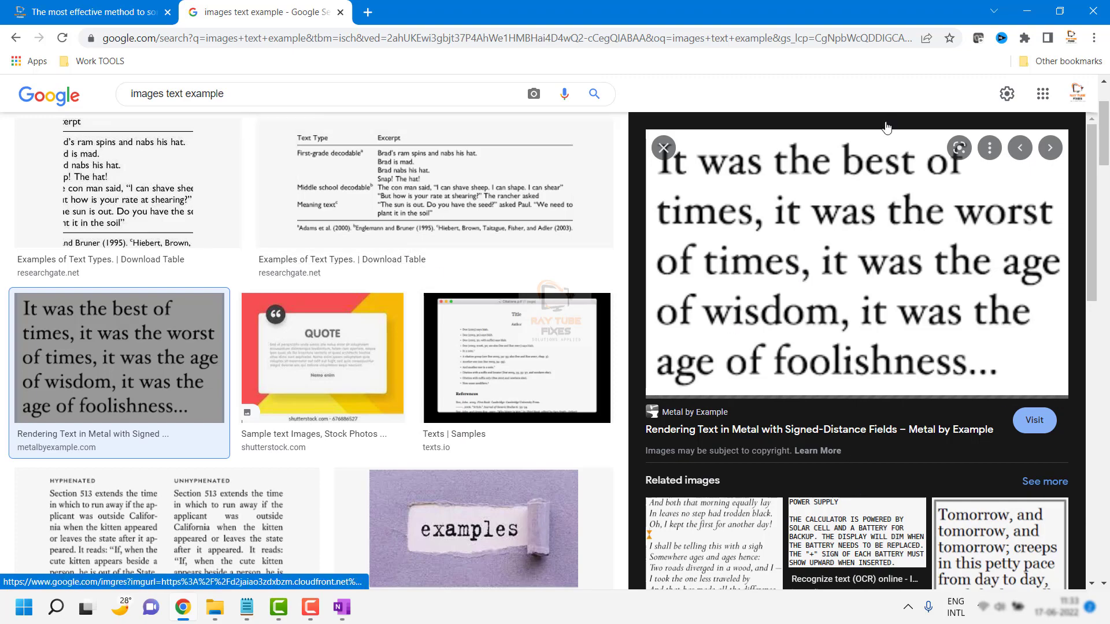
key("Escape")
key("super+shift+s")
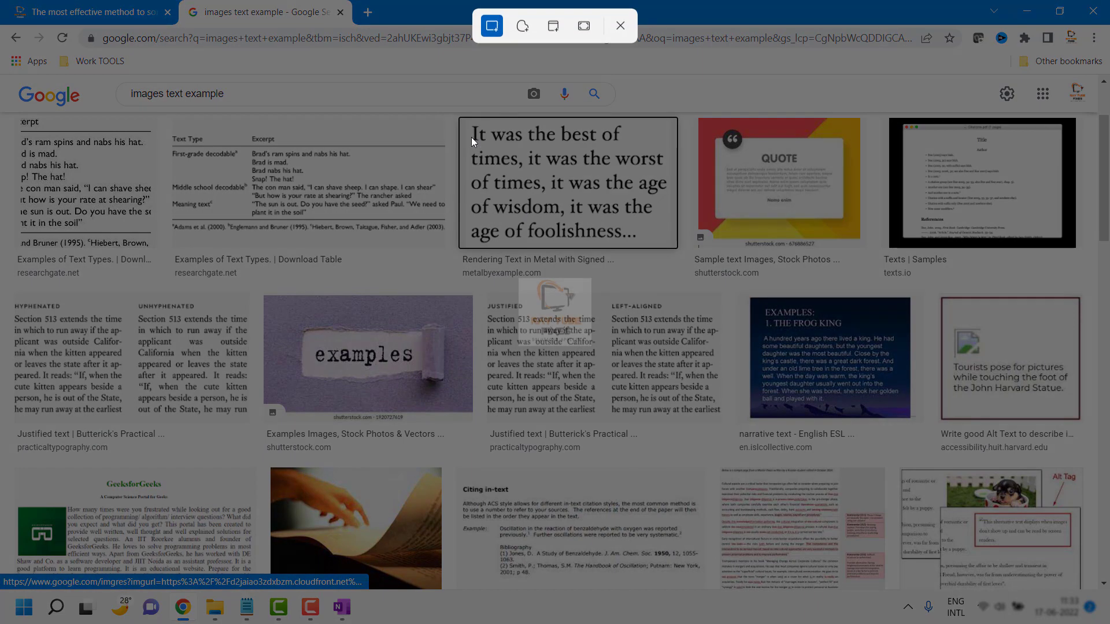
key("Escape")
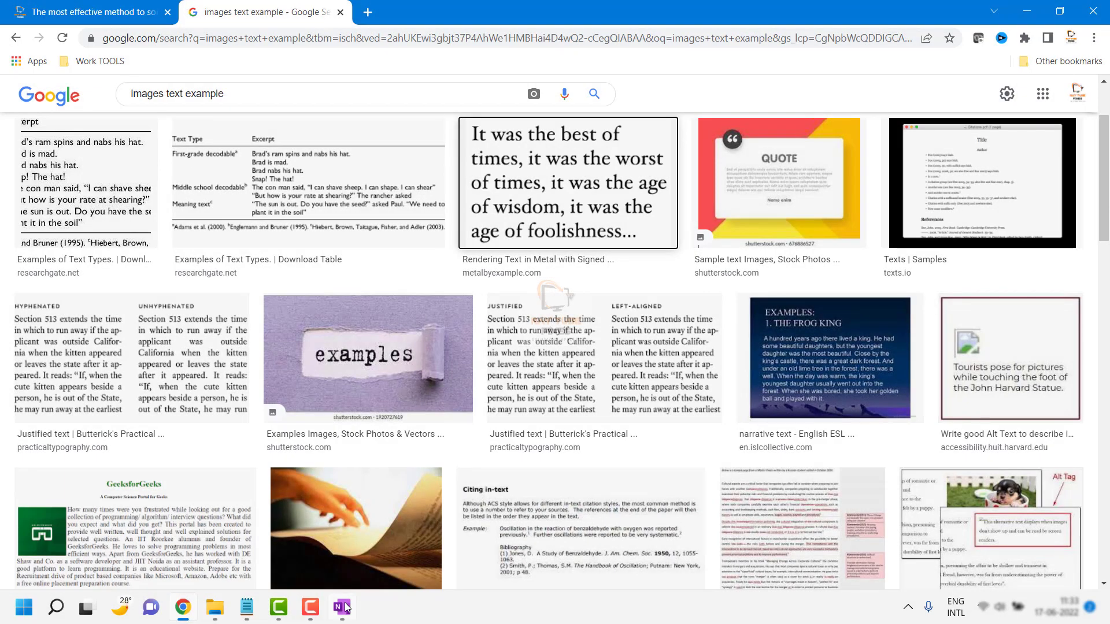
left_click(344, 610)
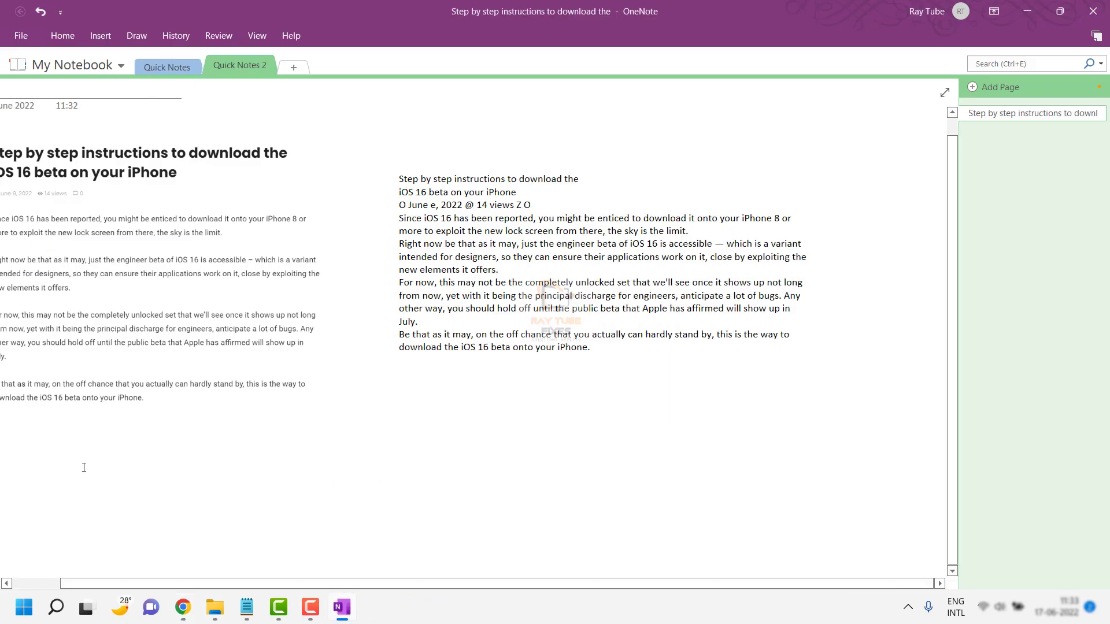
- Clip the 'It was the best of times' image from Chrome and delete its timestamp caption
left_click(117, 43)
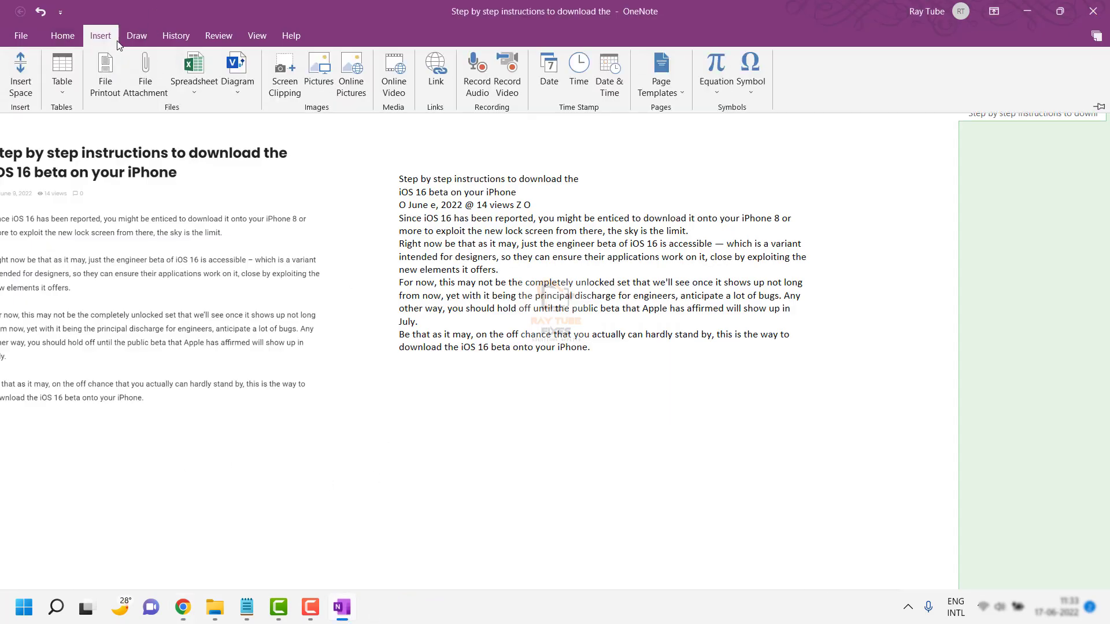
left_click(284, 74)
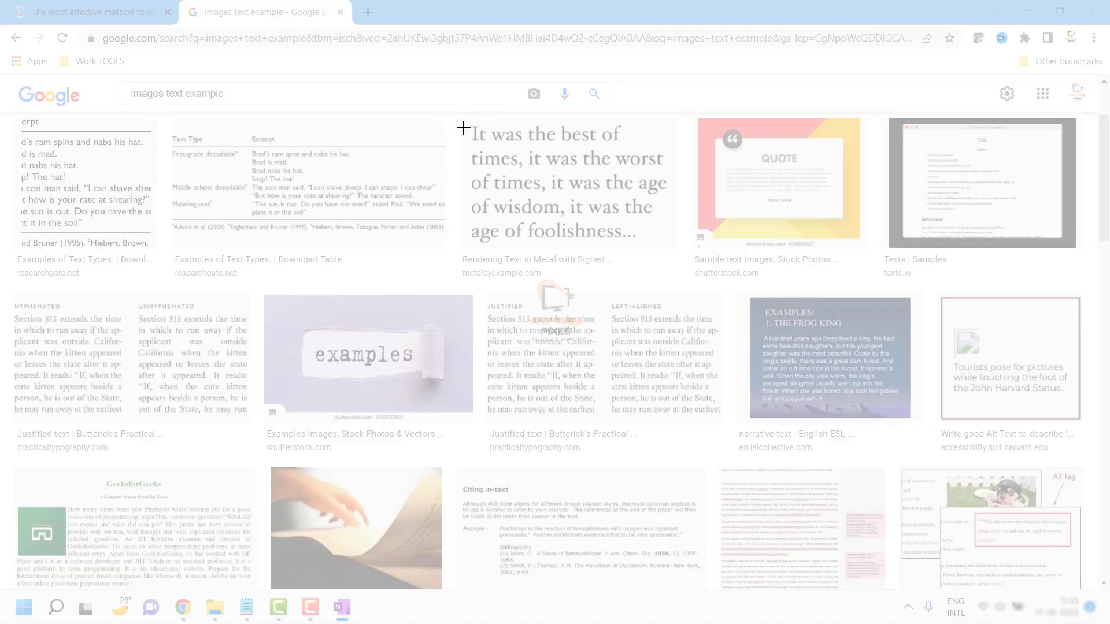
left_click_drag(464, 122, 682, 247)
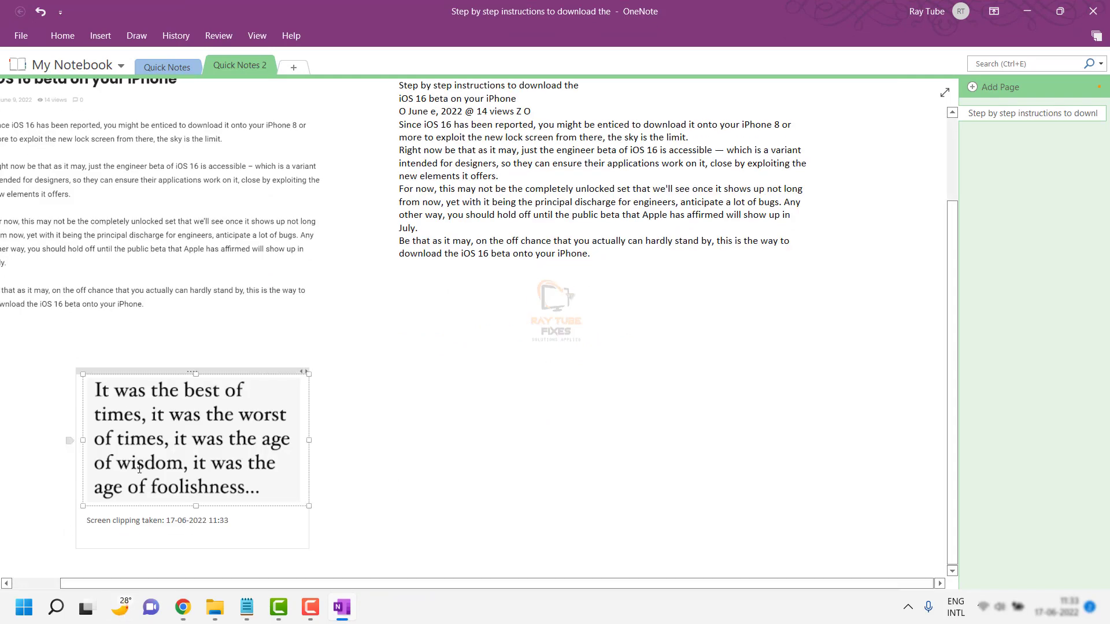
left_click_drag(237, 520, 1, 516)
key("Delete")
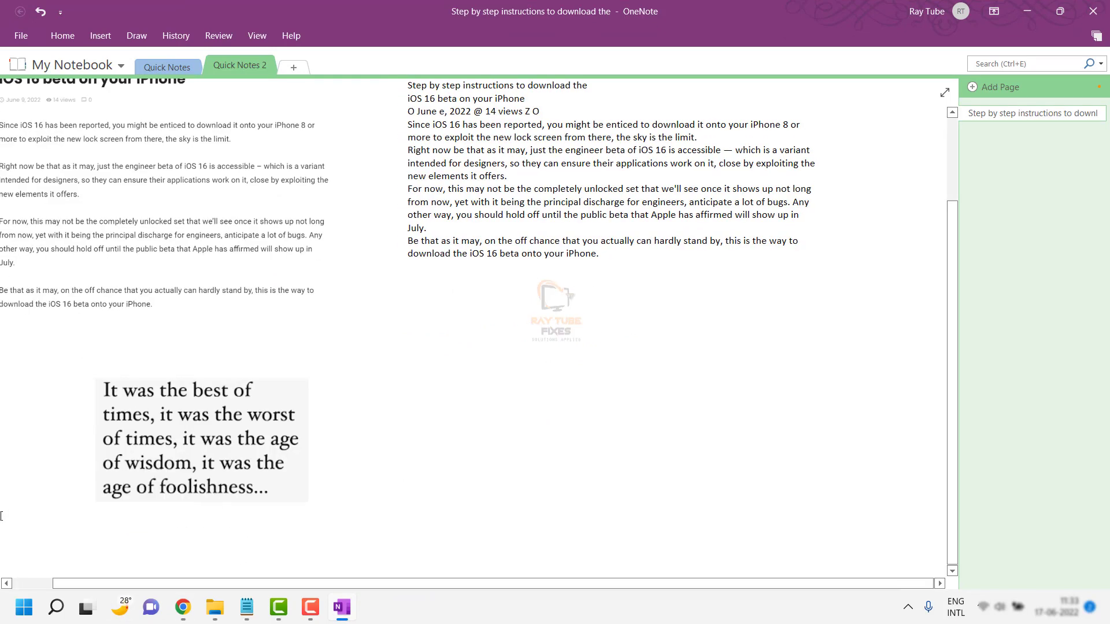
- Copy the clipping's text with Copy Text from Picture and paste it as a note to its right
right_click(242, 412)
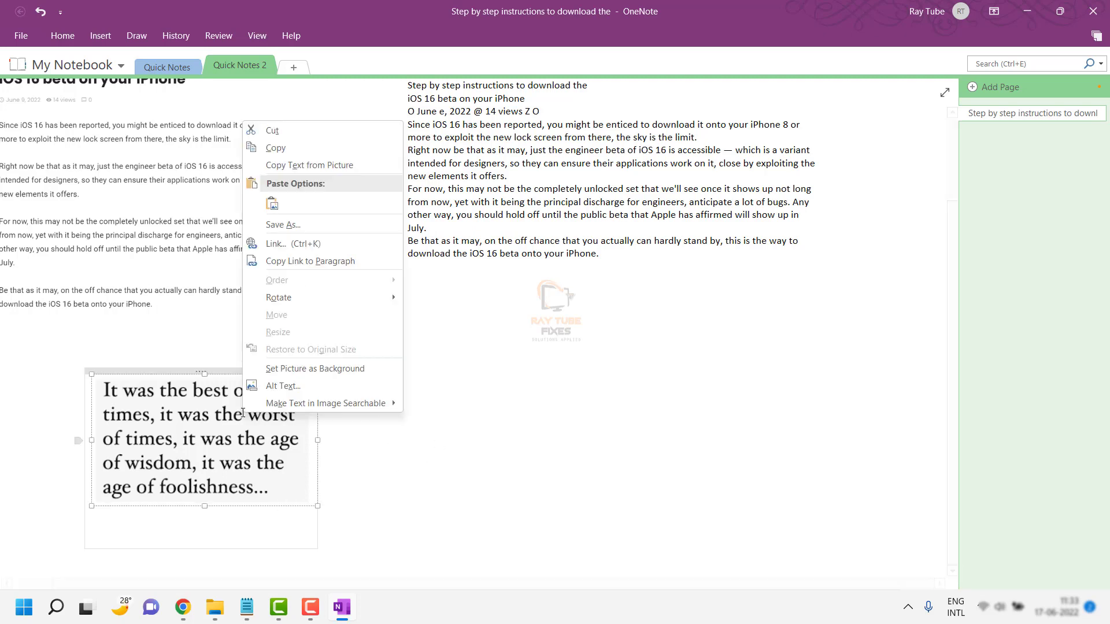
left_click(309, 165)
left_click(555, 403)
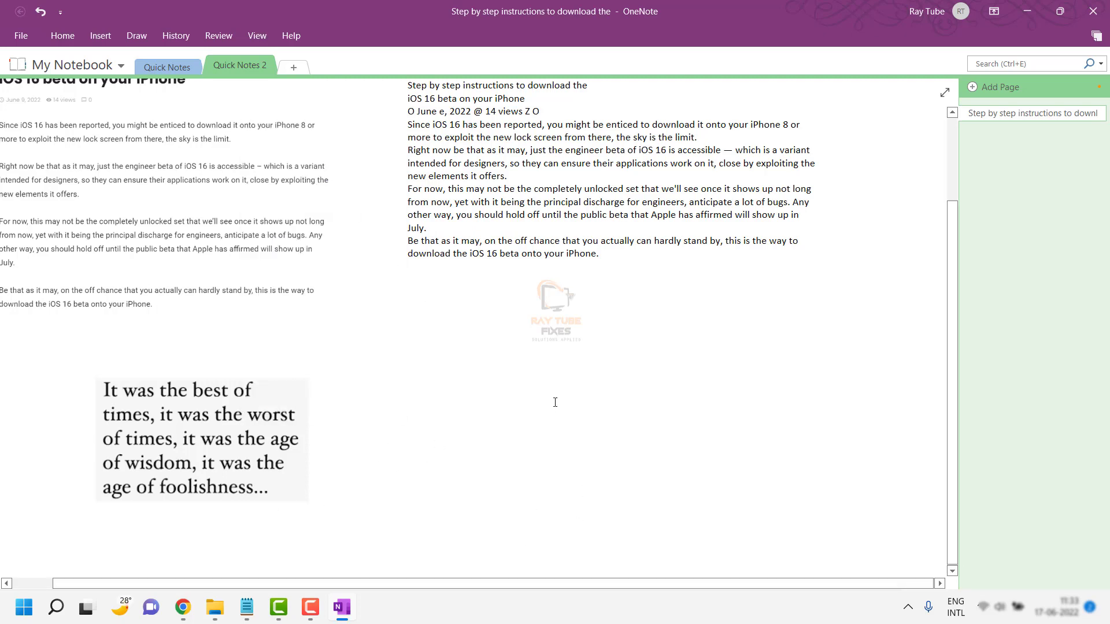
key("ctrl+v")
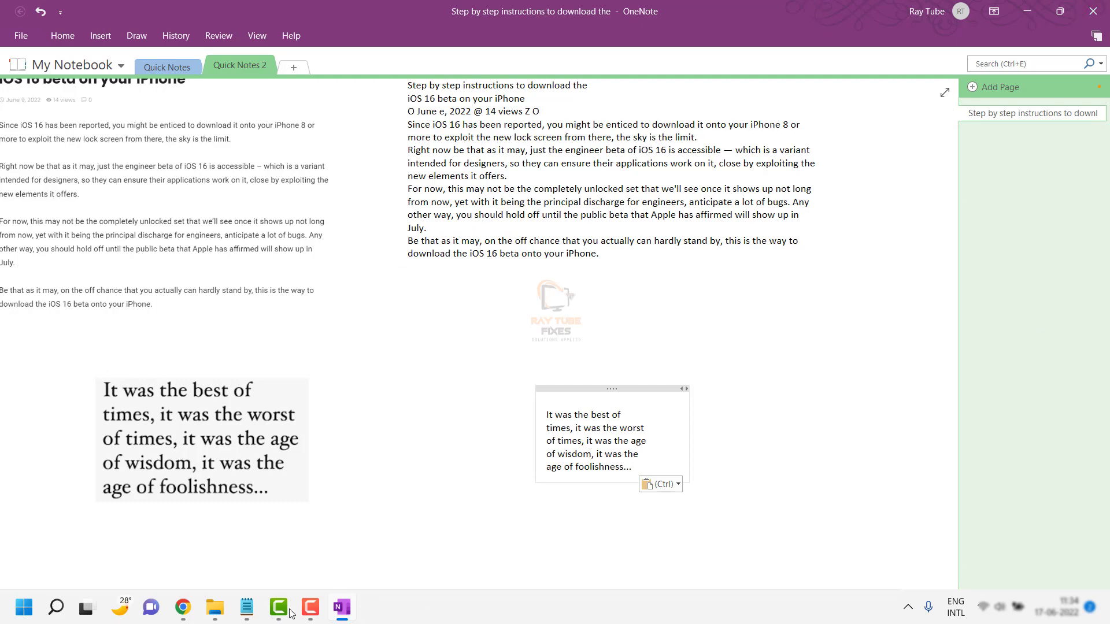
- Replace Notepad's contents with the 'It was the best of times' passage, then show the desktop
left_click(247, 607)
key("ctrl+a")
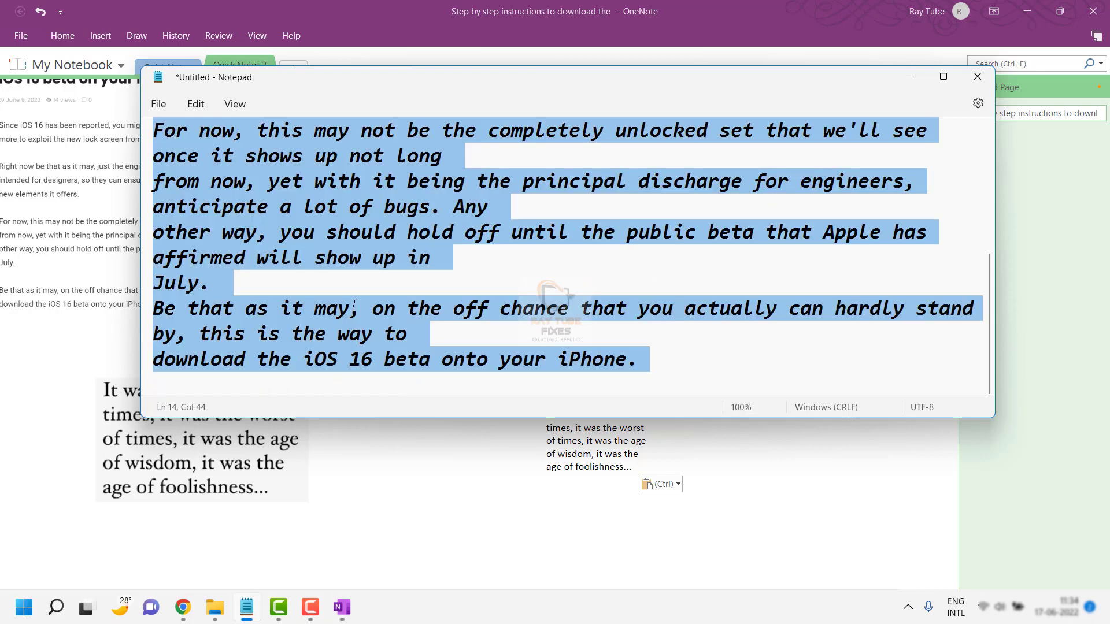
key("ctrl+v")
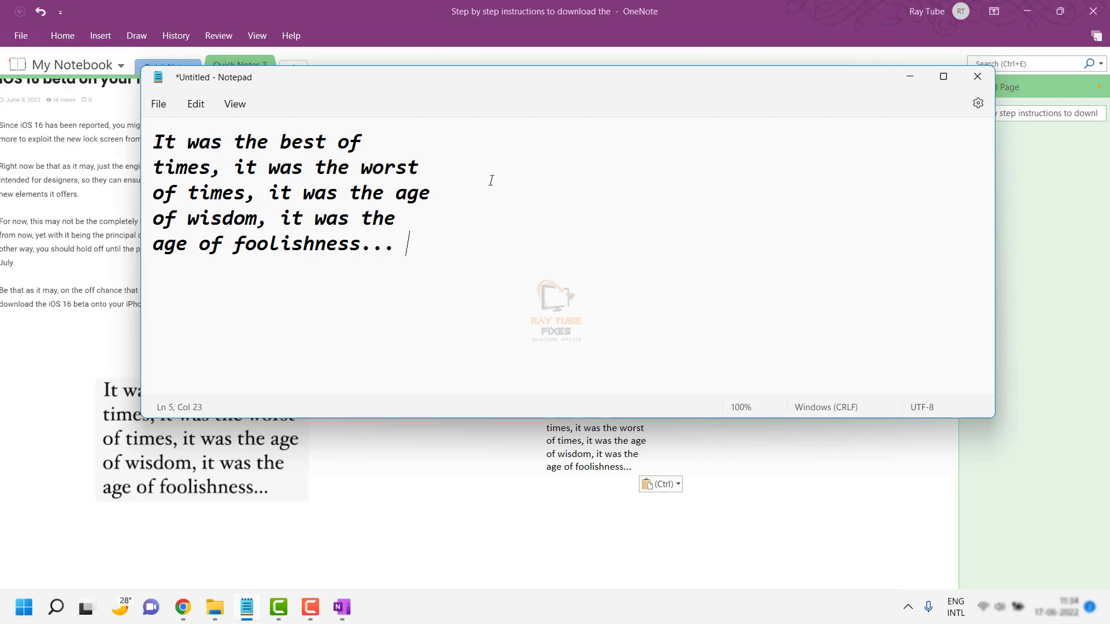
type("d")
key("super+d")
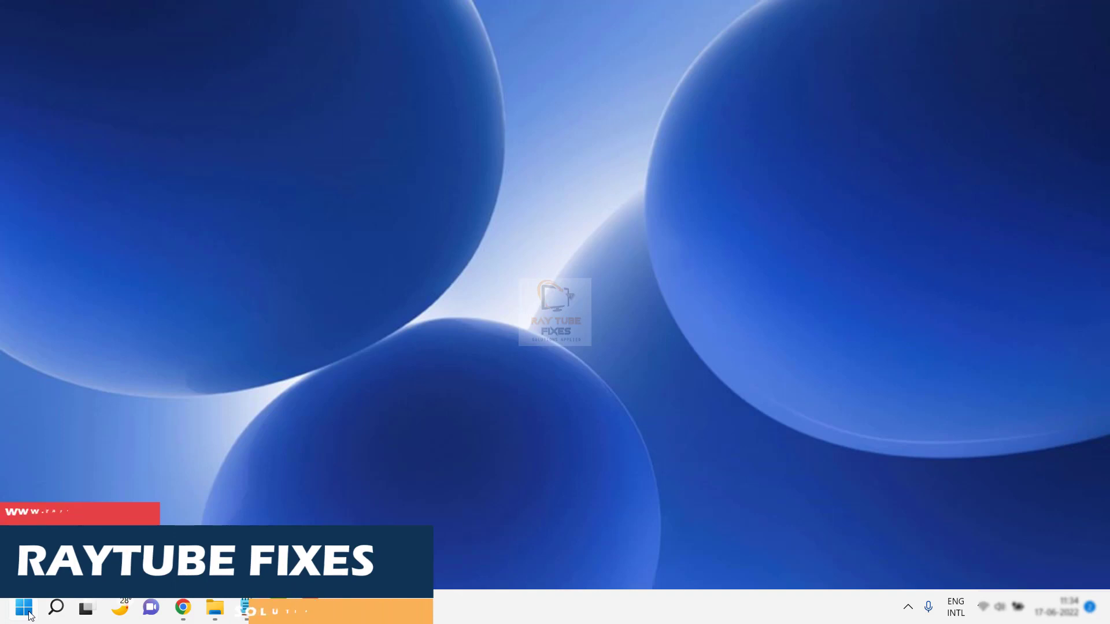
- Launch Word via winword, start a blank document, and bring the Copy Text from the image folder forward
key("super+r")
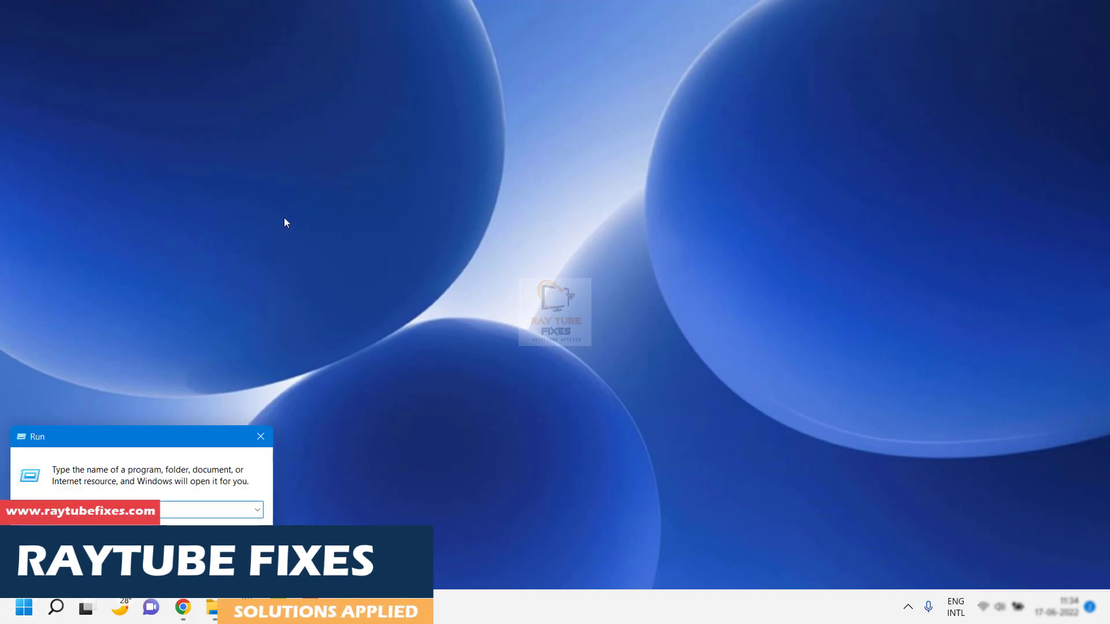
type("winword")
key("Return")
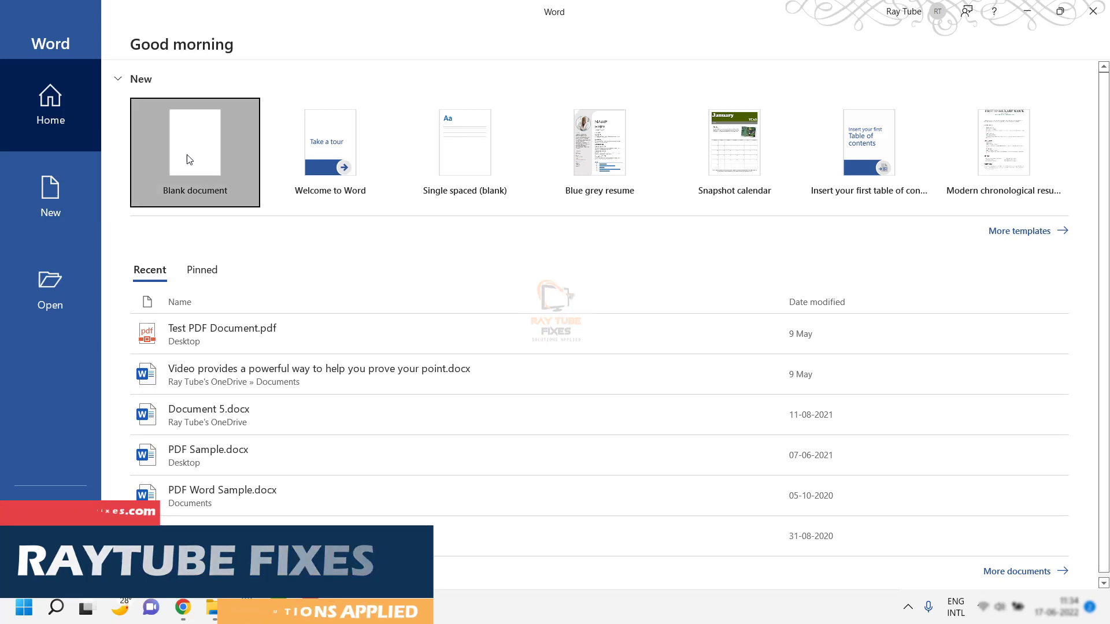
left_click(193, 162)
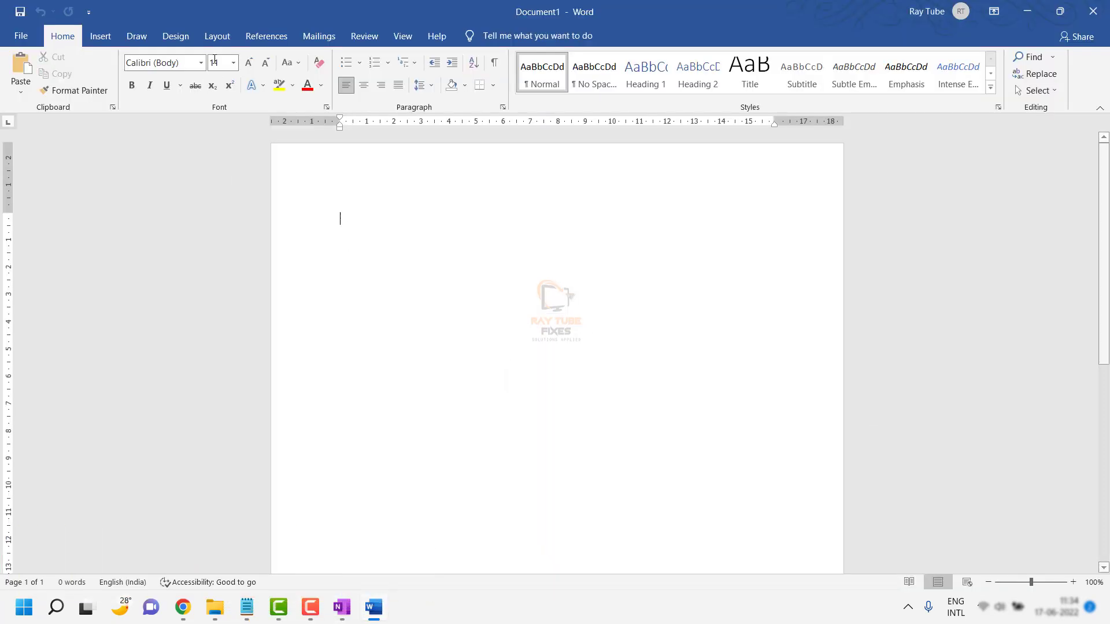
left_click(215, 608)
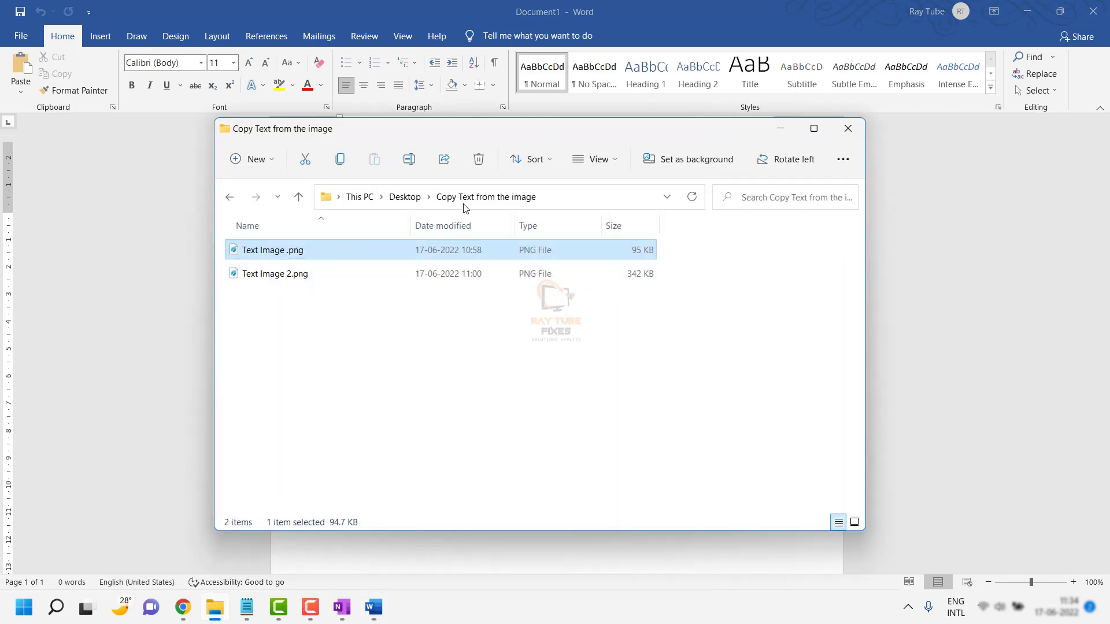
- Insert Text Image 2.png from Desktop > Copy Text from the image into the blank document
left_click(5, 85)
left_click(101, 37)
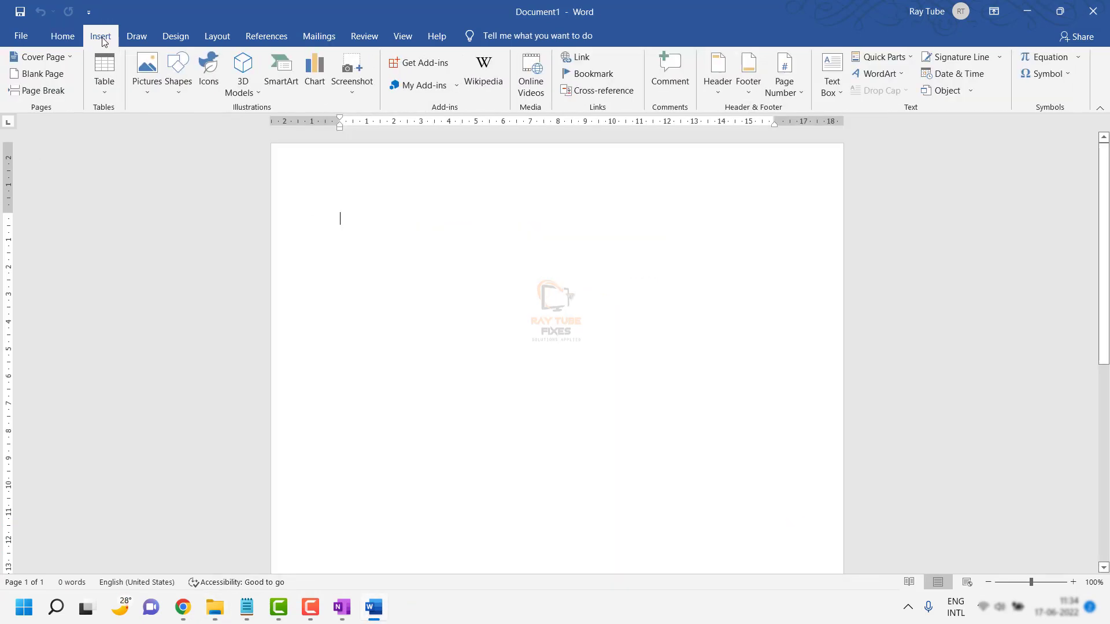
left_click(146, 81)
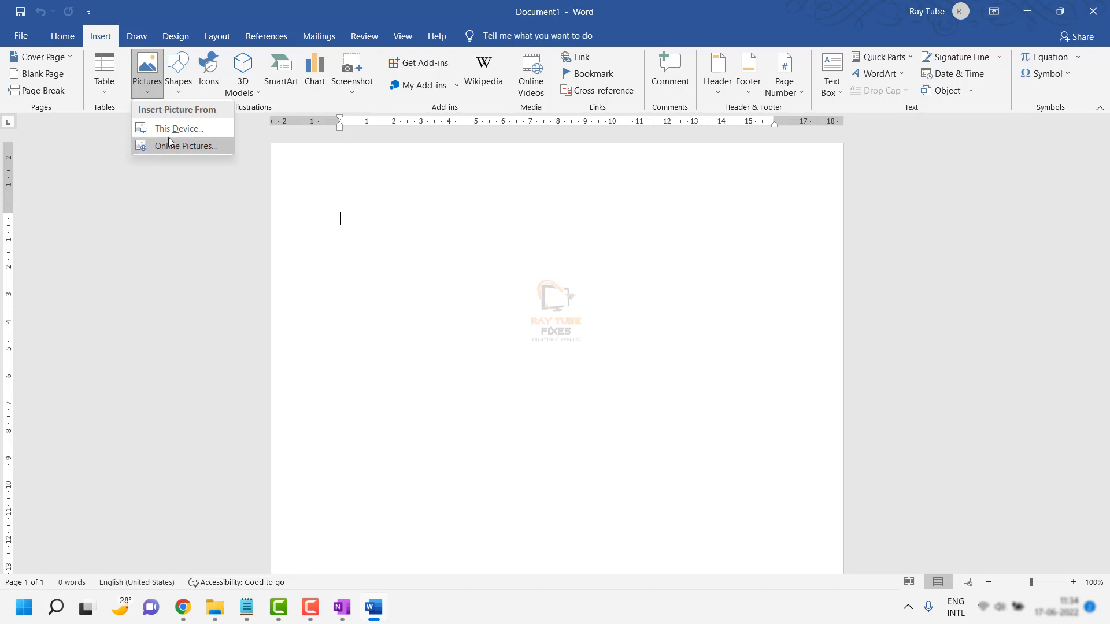
left_click(172, 129)
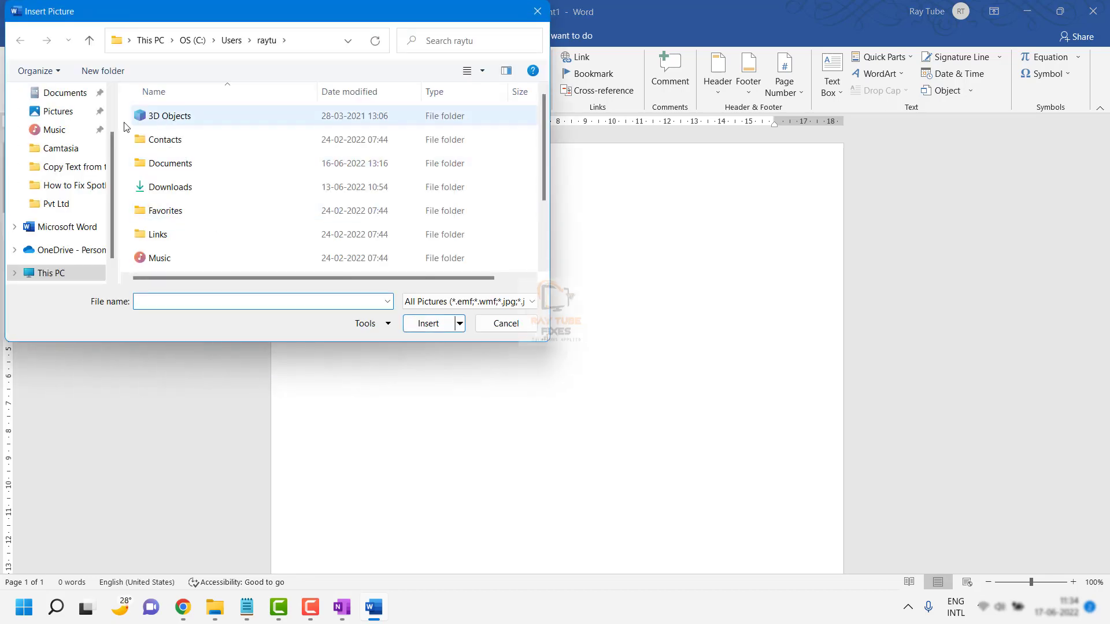
scroll(58, 133, "up", 2)
left_click(59, 116)
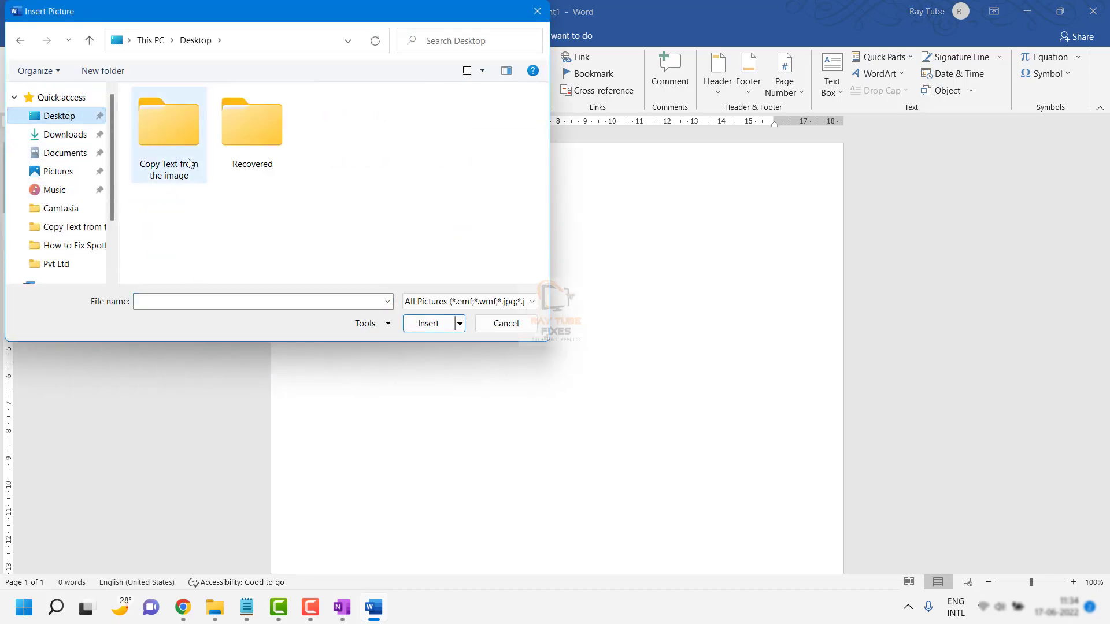
double_click(174, 129)
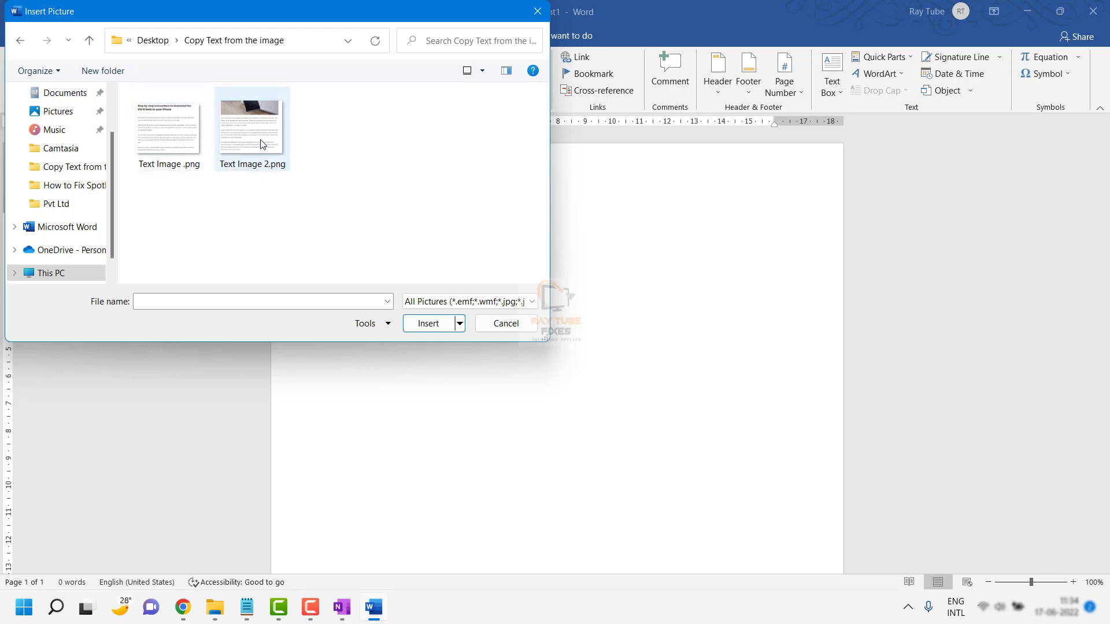
double_click(262, 144)
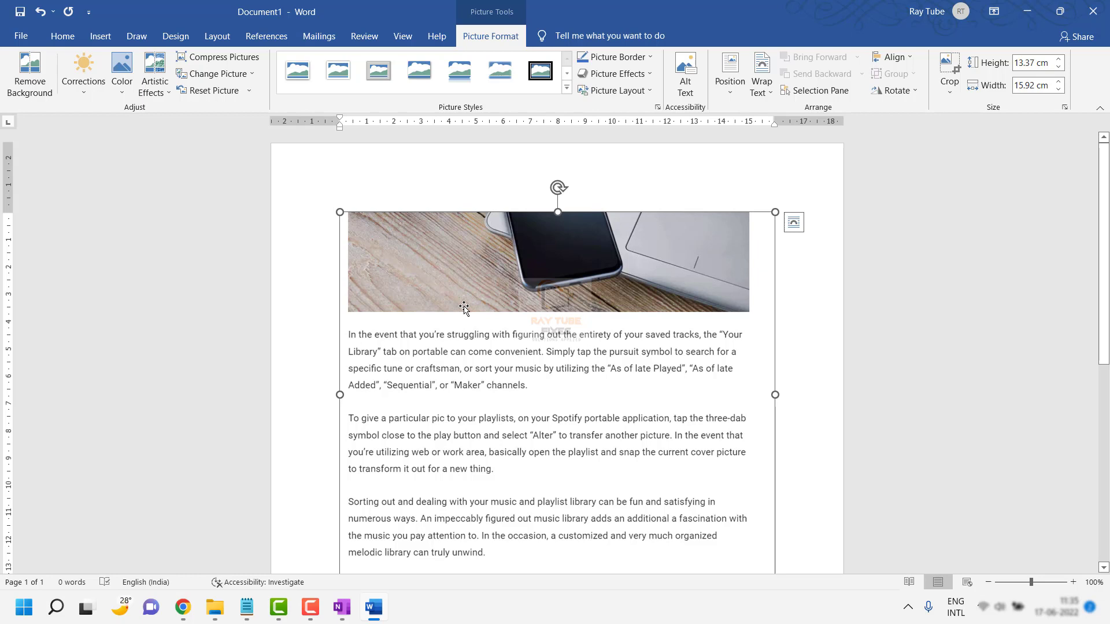
scroll(464, 306, "down", 2)
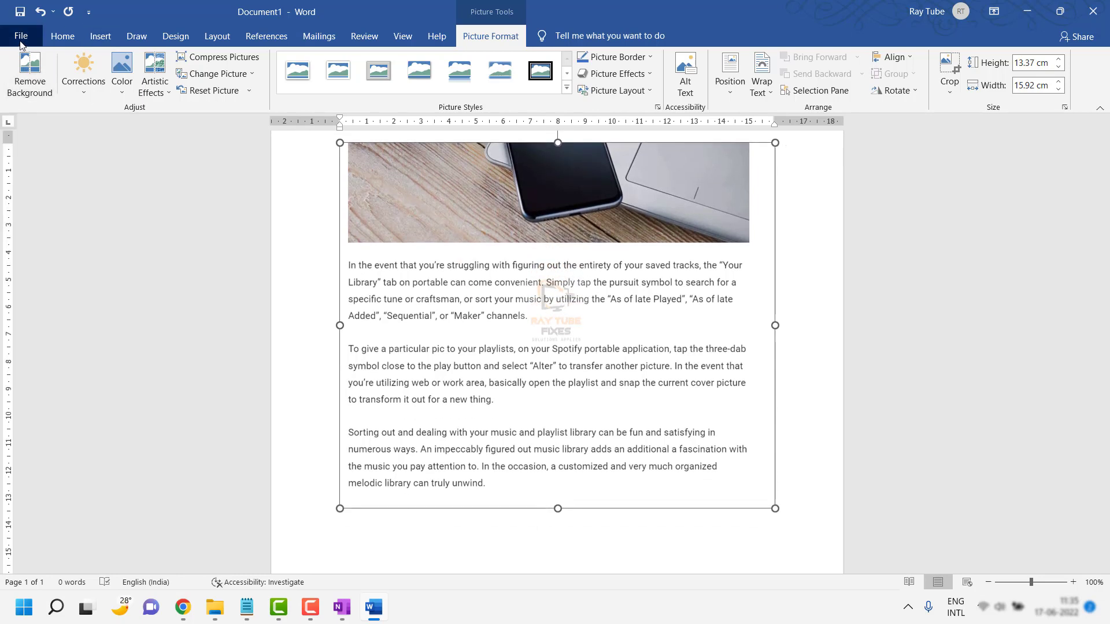
- Open Save As and navigate to the Desktop's Copy Text from the image folder
left_click(21, 37)
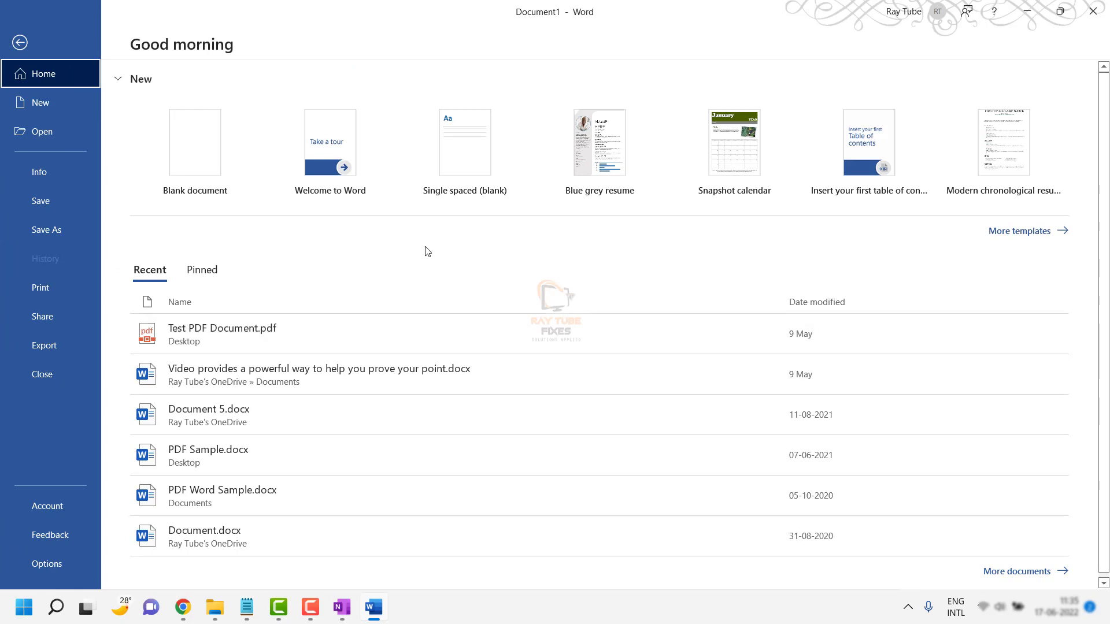
left_click(20, 42)
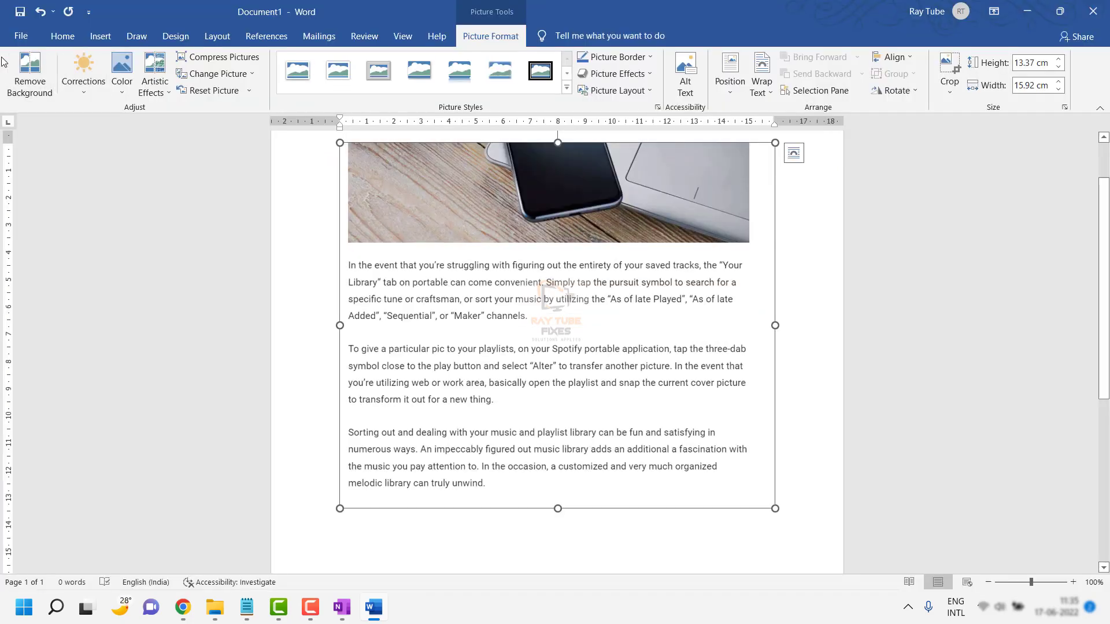
left_click(8, 39)
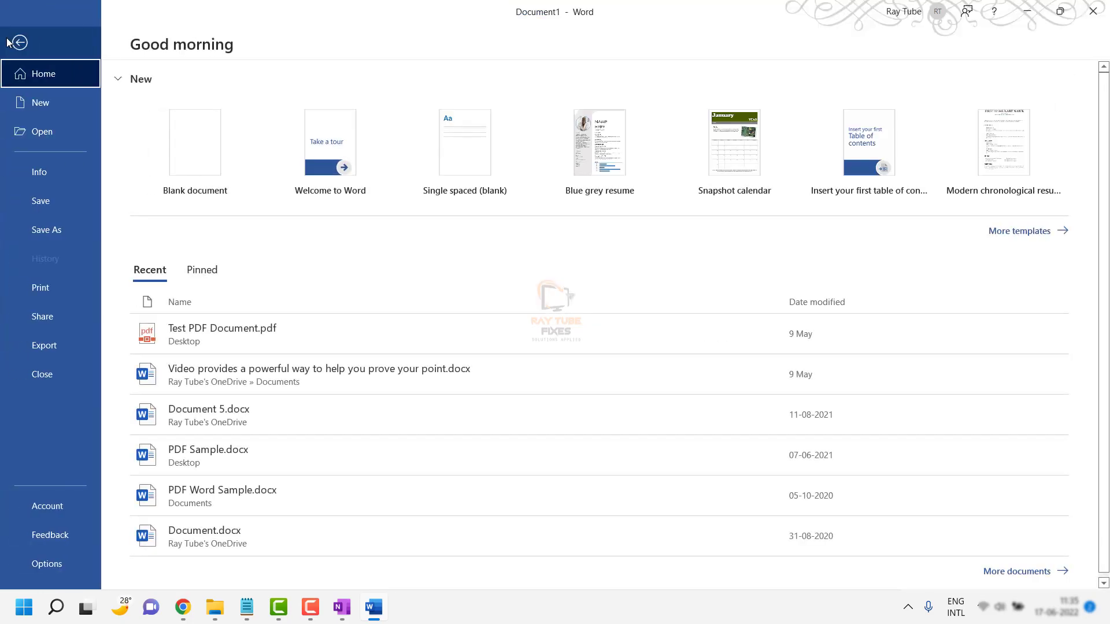
left_click(58, 349)
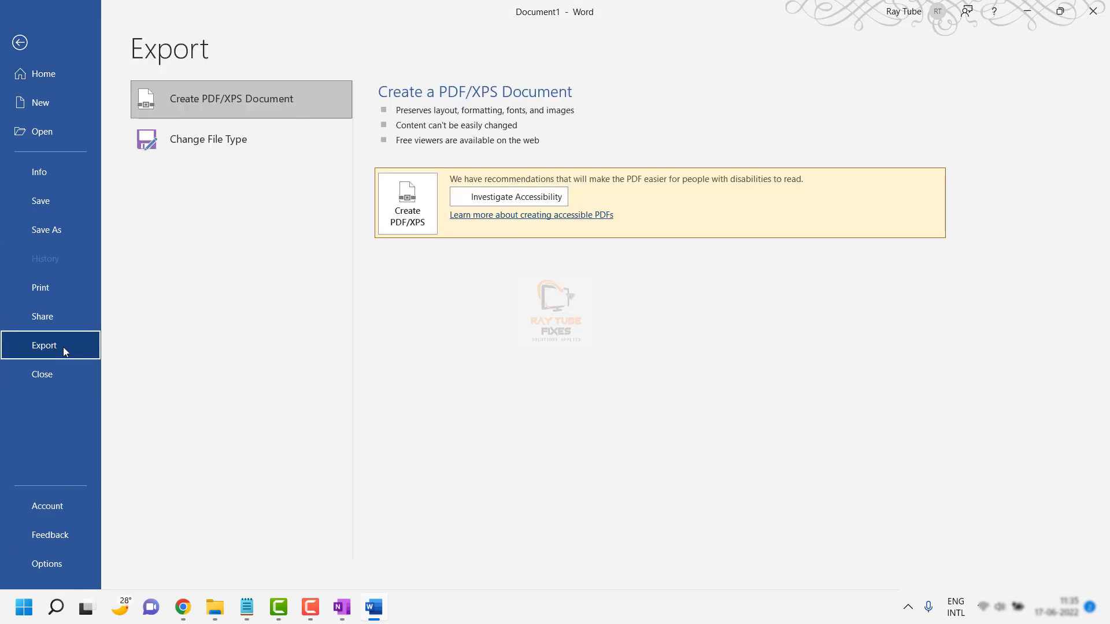
left_click(221, 138)
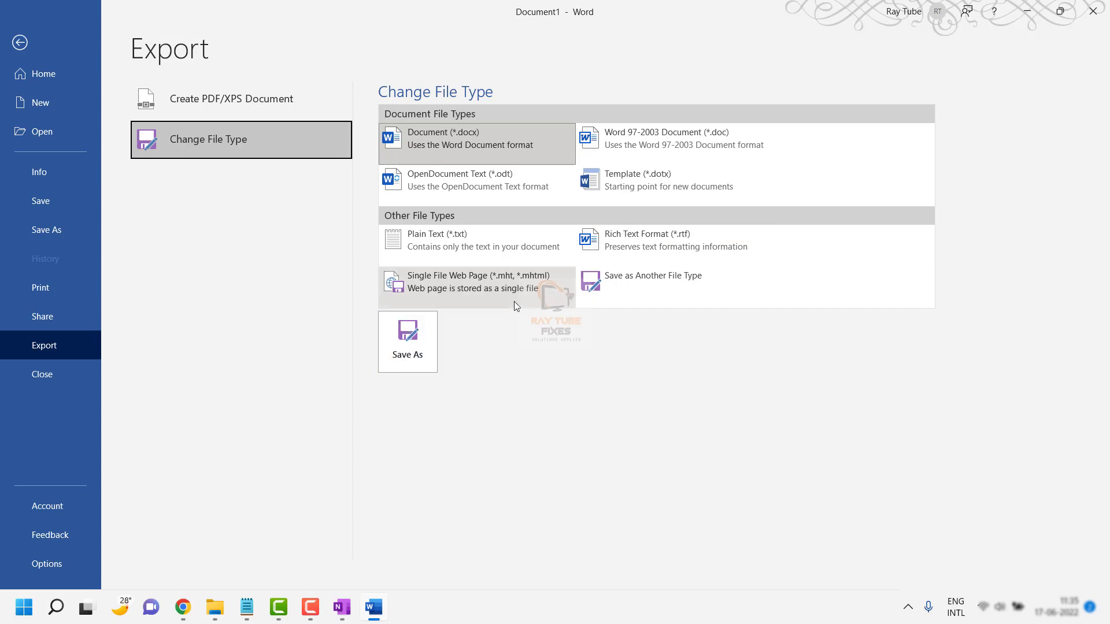
left_click(53, 233)
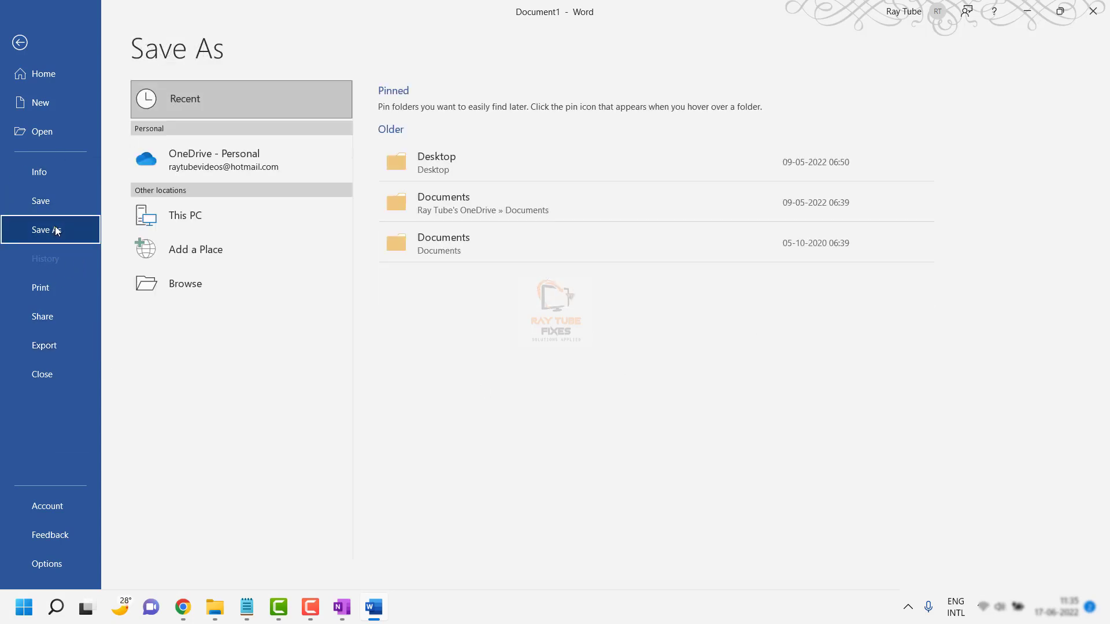
left_click(460, 165)
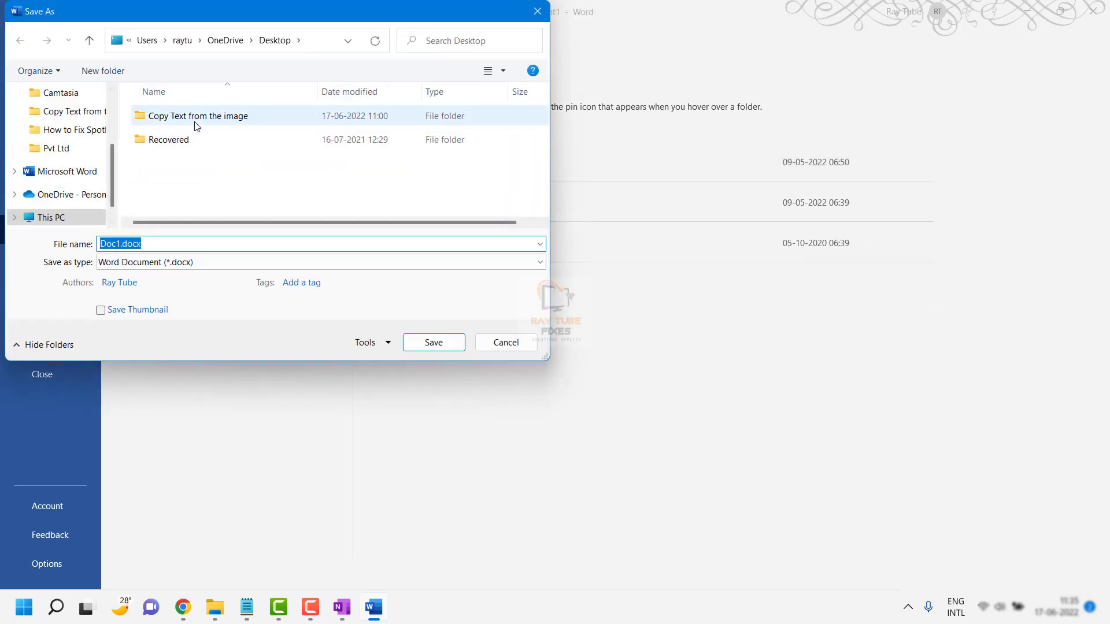
double_click(196, 118)
left_click(294, 51)
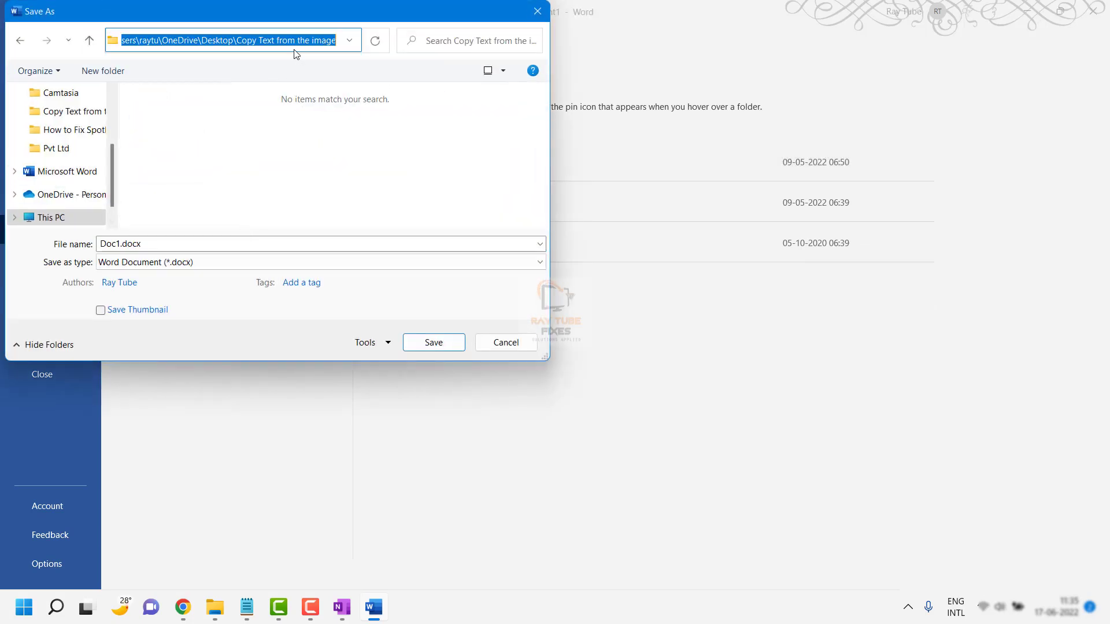
- Save the document as a PDF named 'IMage from Text in word'
left_click(160, 263)
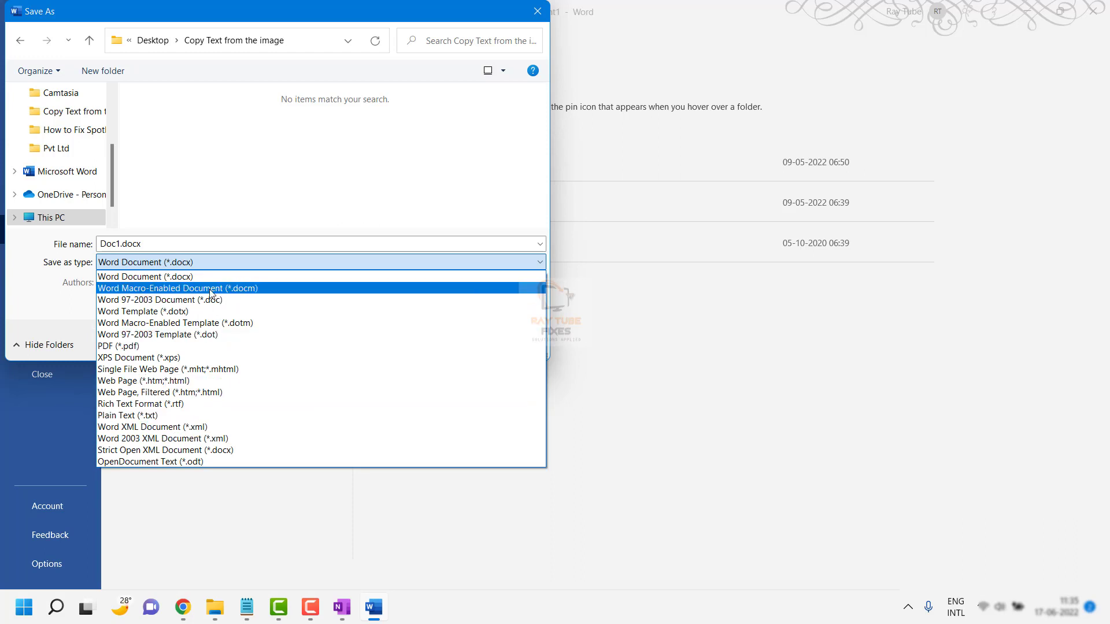
left_click(168, 346)
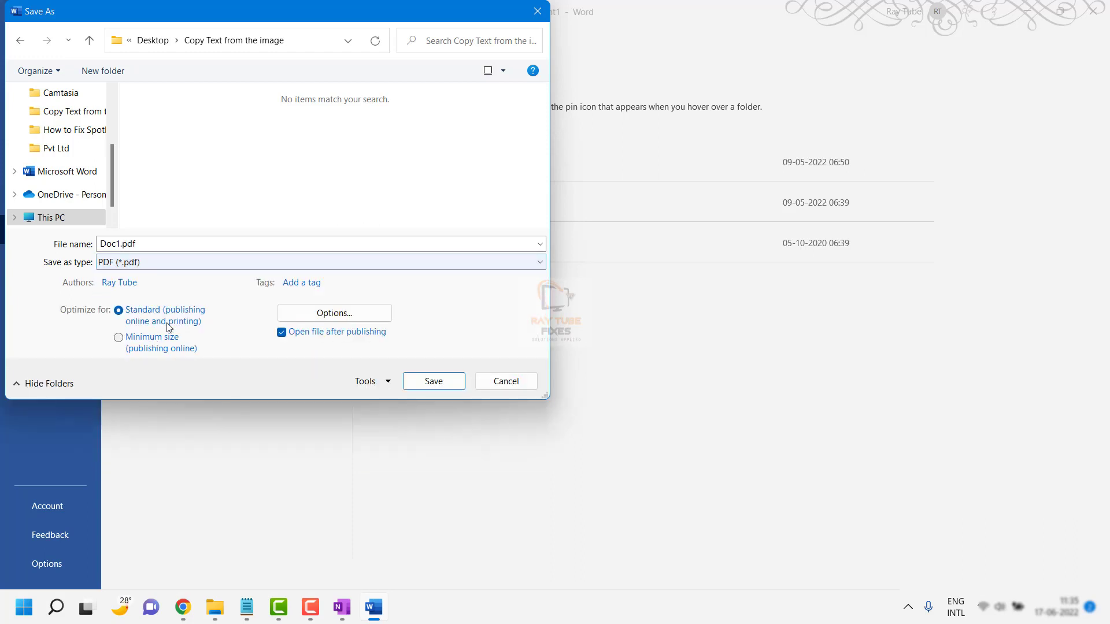
left_click(120, 244)
left_click(119, 244)
left_click_drag(122, 244, 6, 259)
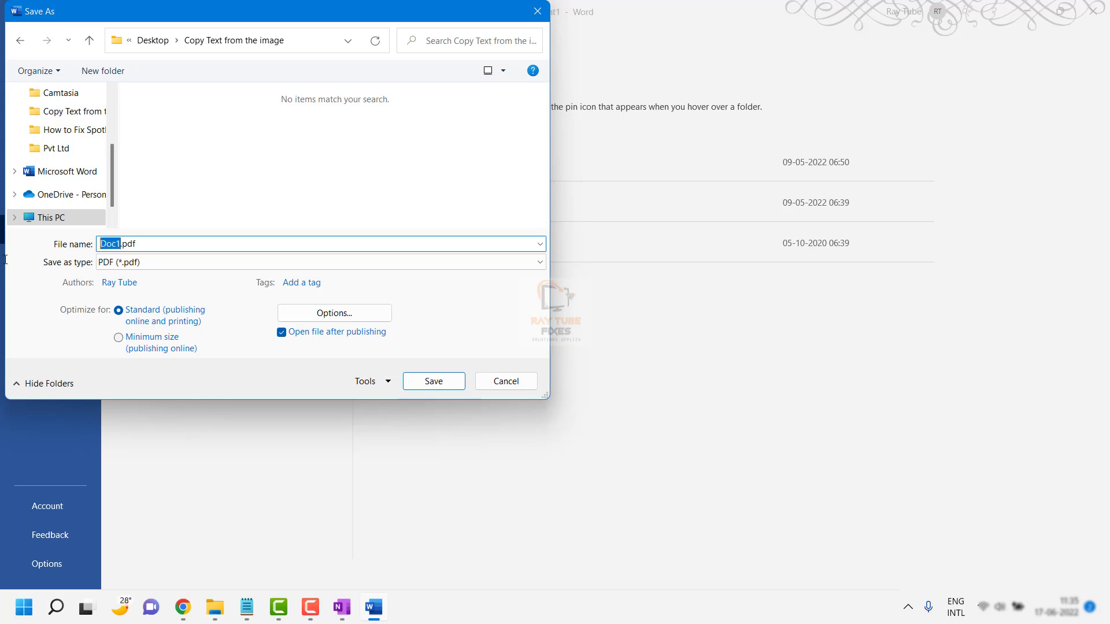
type("IMage from Text in word")
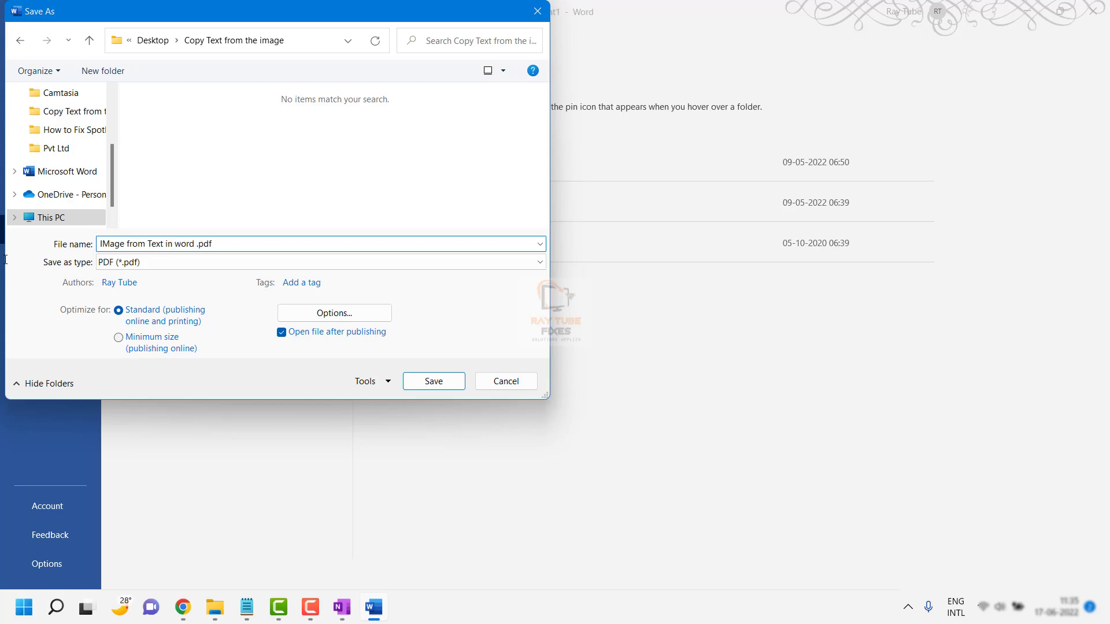
left_click(437, 379)
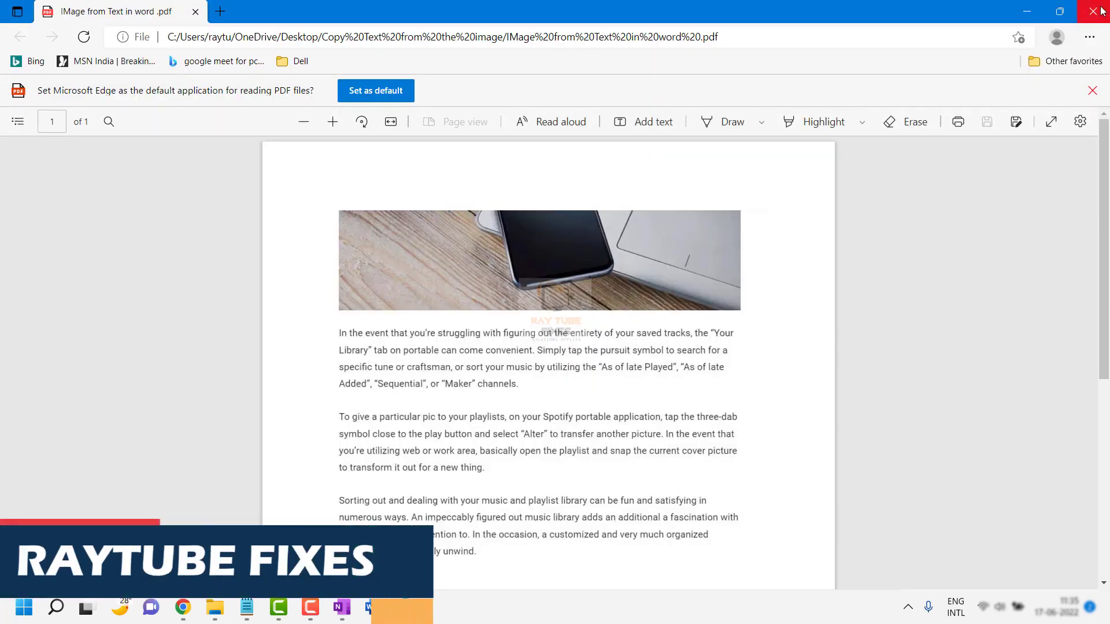
- Close the Edge PDF view and quit Word without saving
left_click(1101, 11)
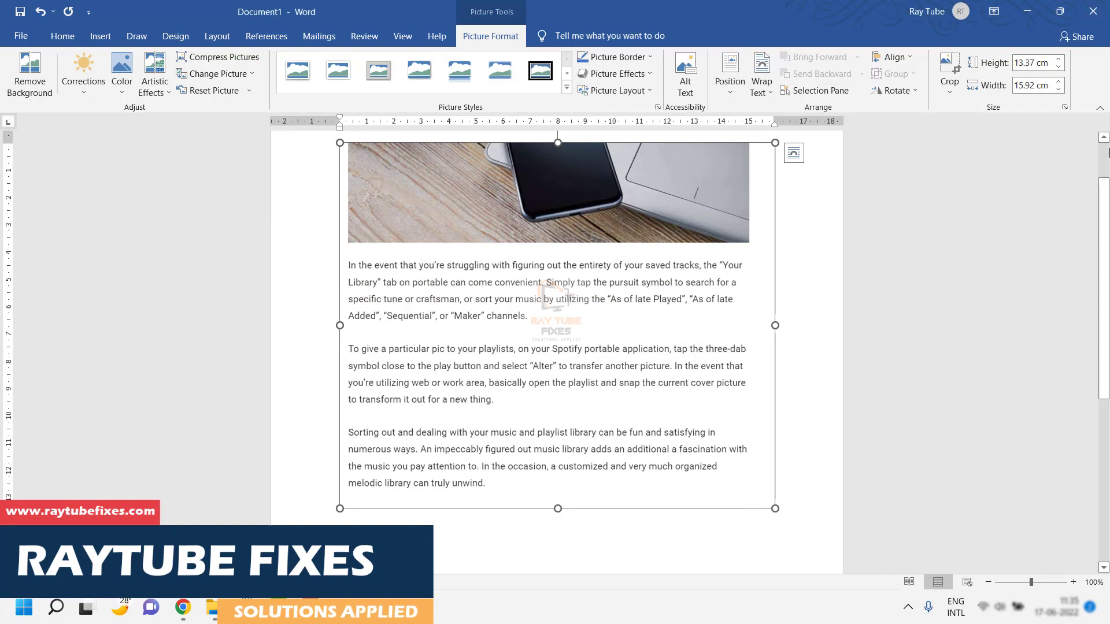
left_click(1093, 12)
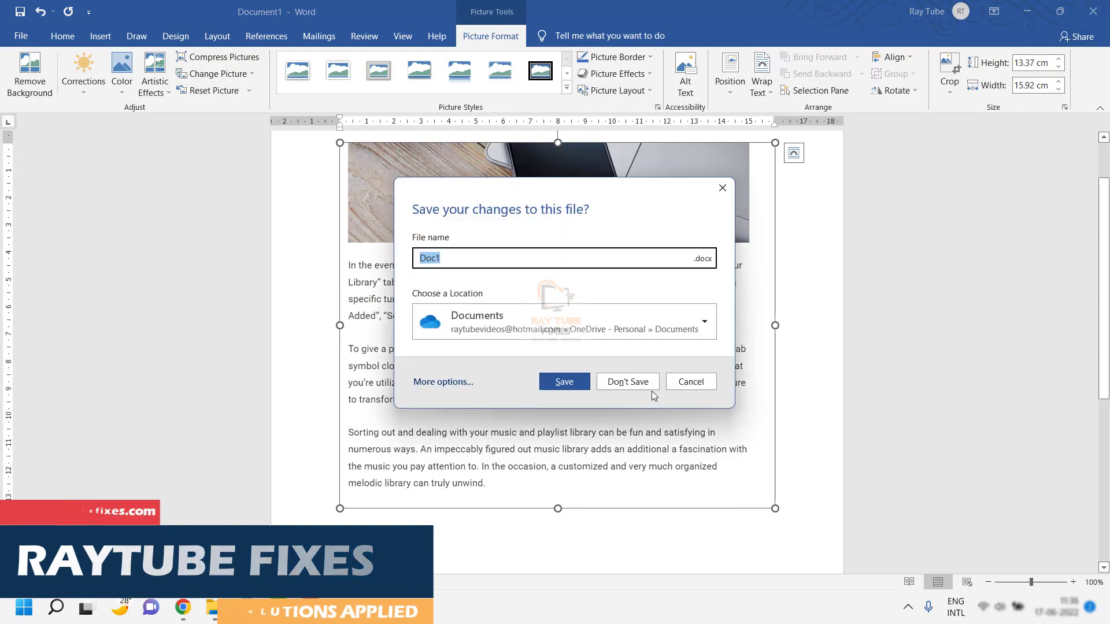
left_click(640, 382)
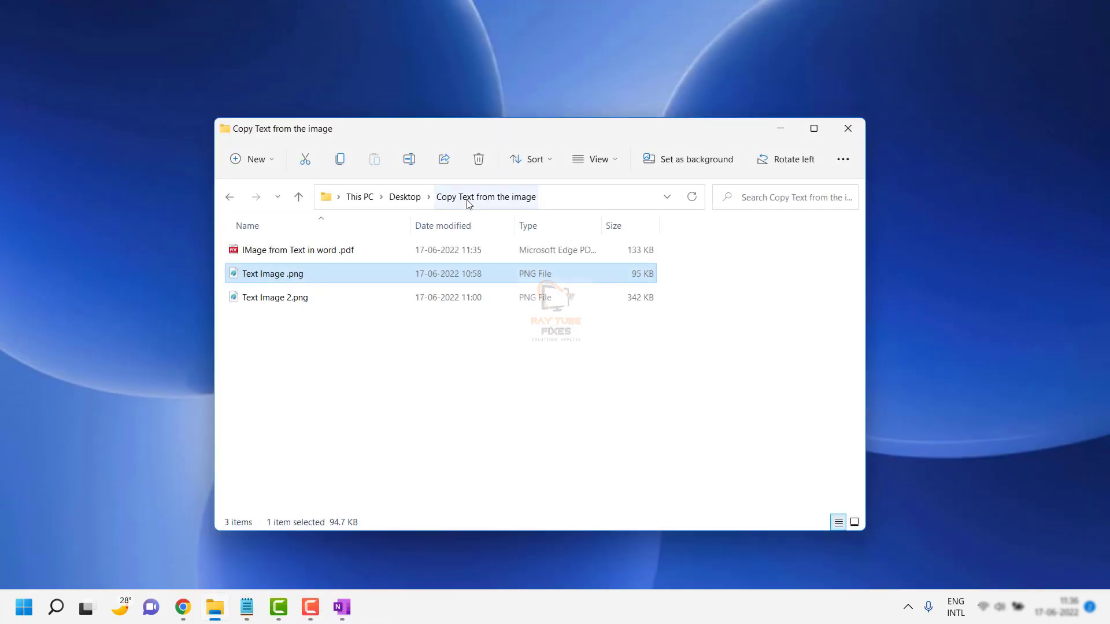
- Bring up the full context menu for 'IMage from Text in word .pdf'
left_click(276, 252)
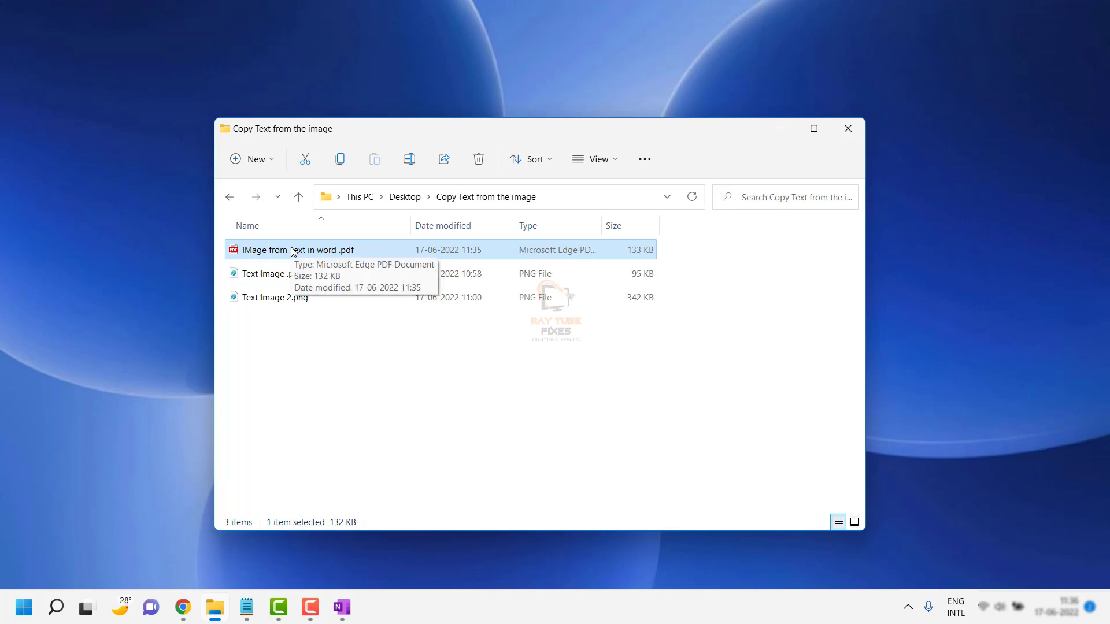
right_click(293, 252)
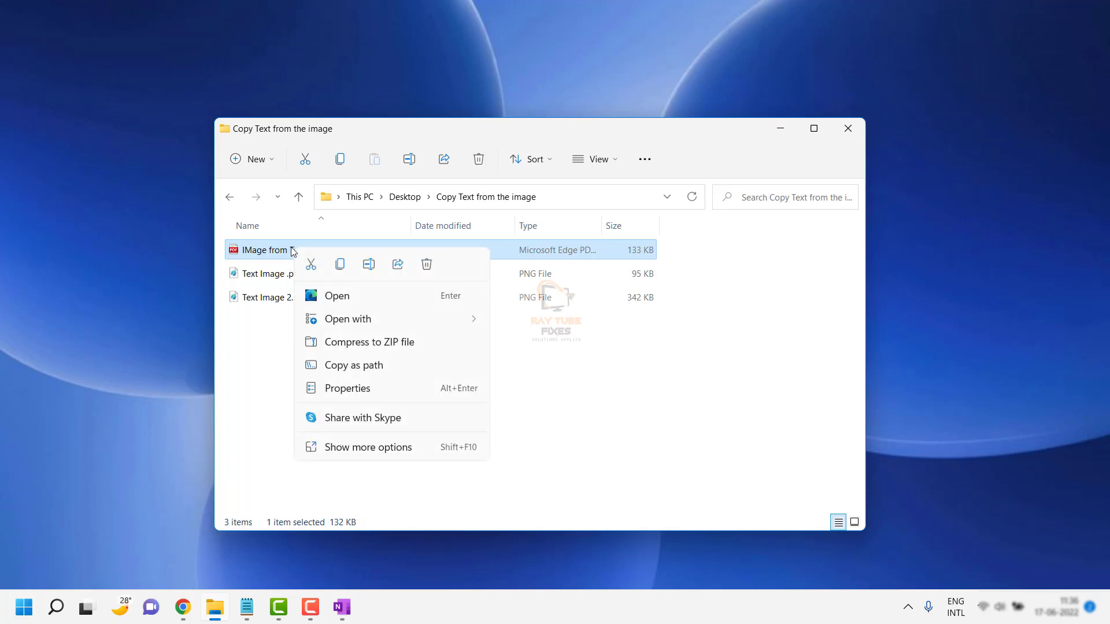
left_click(291, 251)
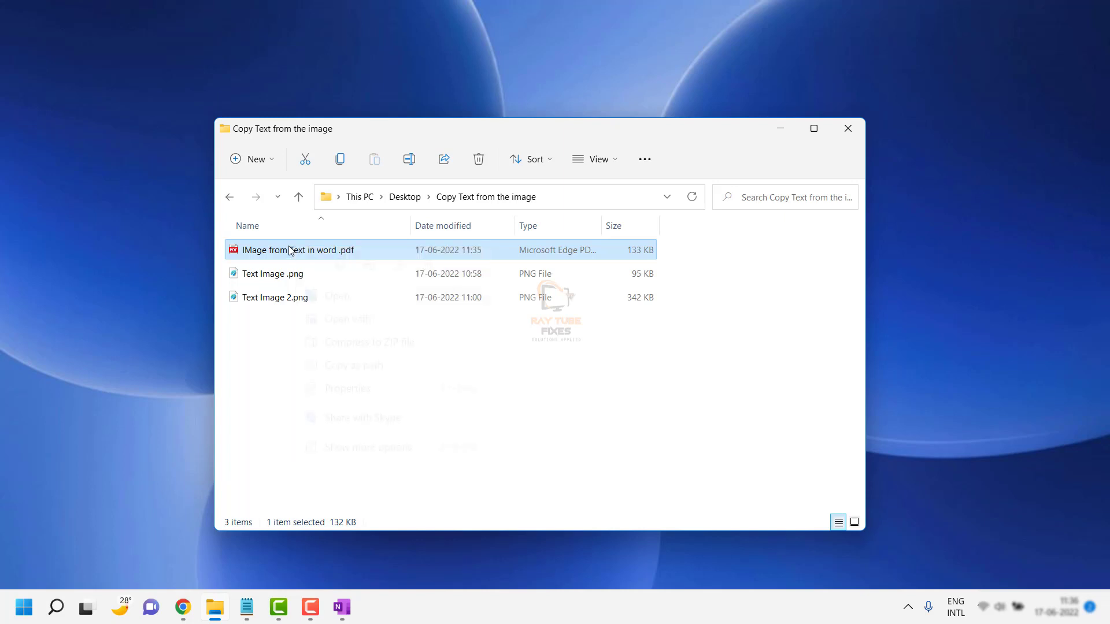
right_click(291, 251)
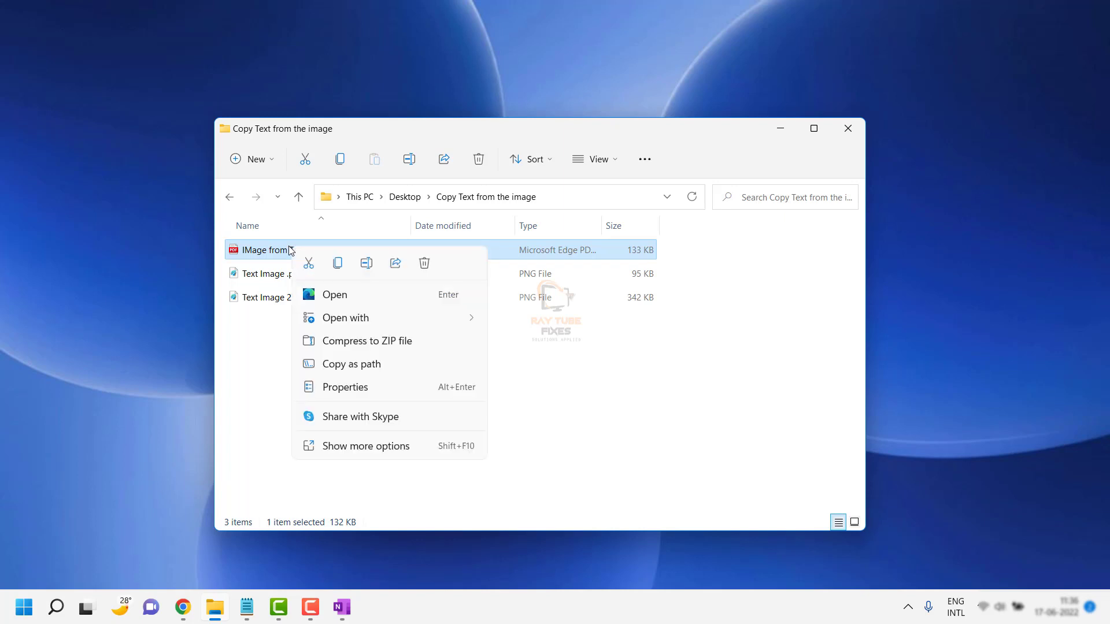
left_click(366, 448)
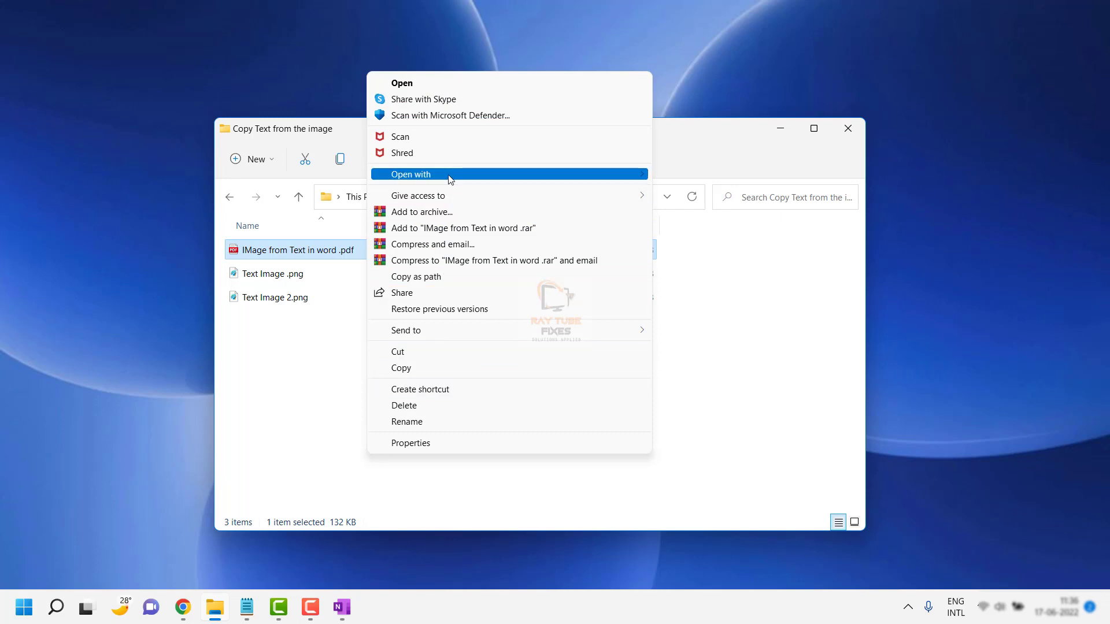
- Open the PDF in Word through Open with > Choose another app > More apps
mouse_move(445, 174)
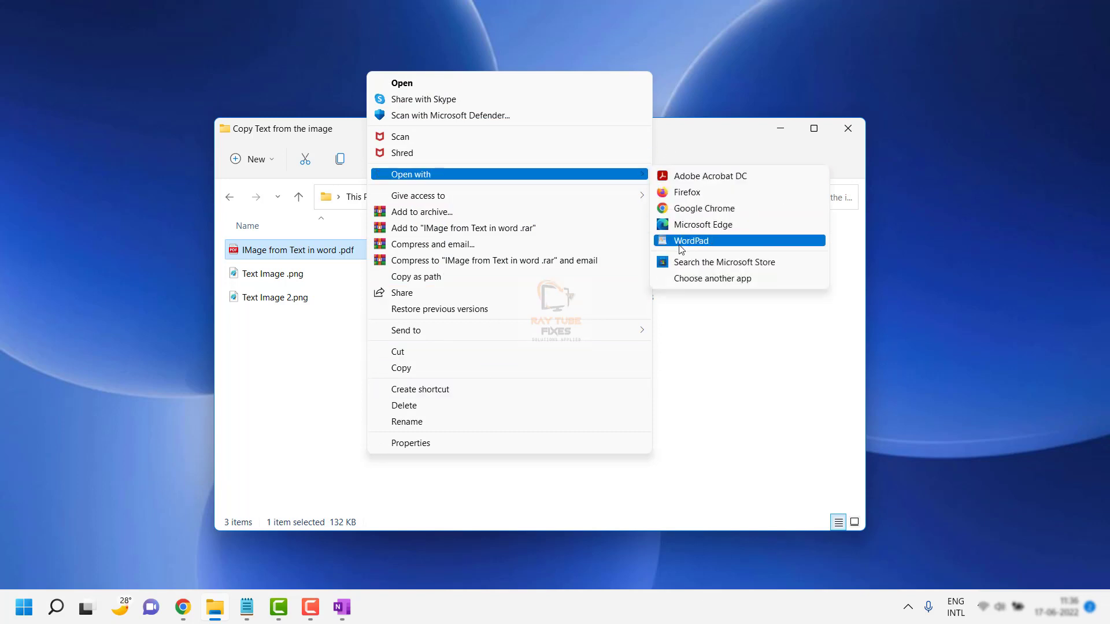
left_click(694, 283)
scroll(563, 382, "down", 2)
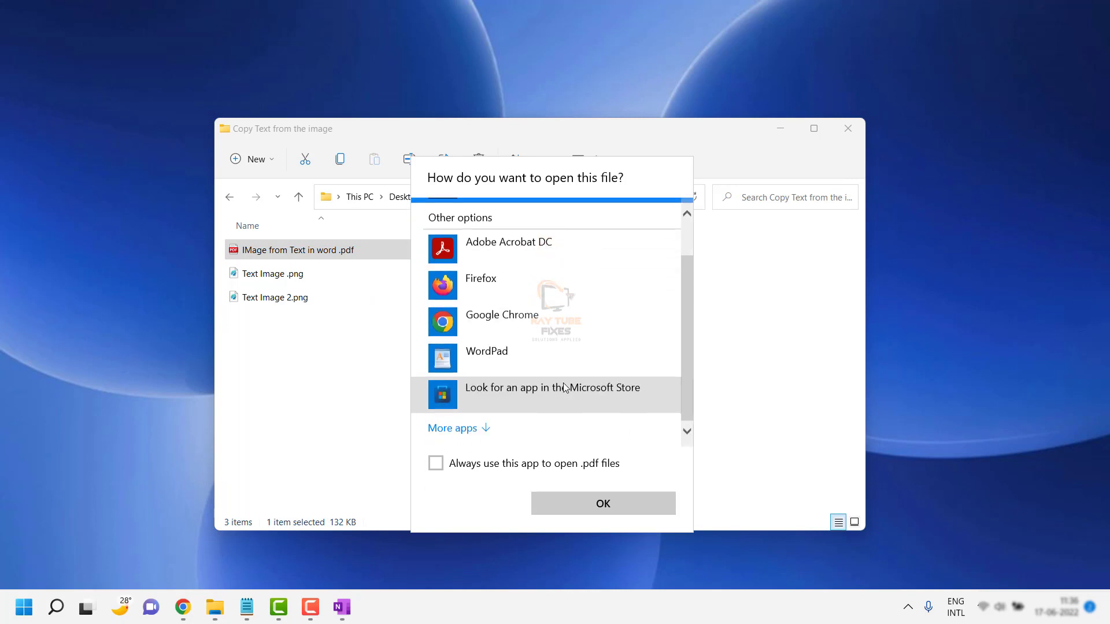
left_click(458, 425)
scroll(540, 400, "down", 5)
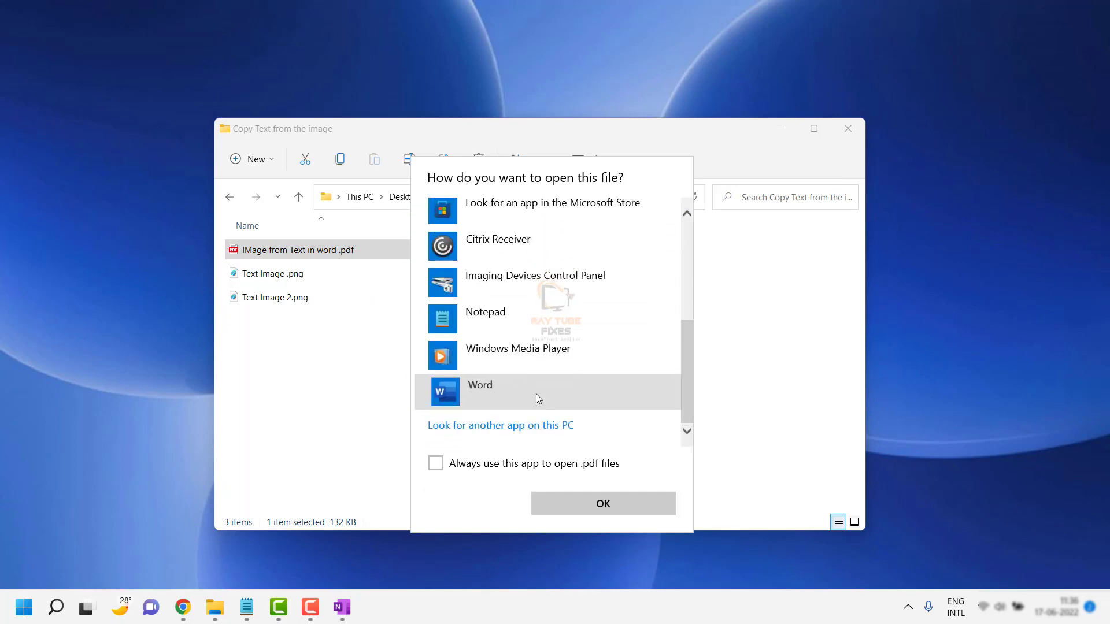
left_click(536, 394)
left_click(597, 506)
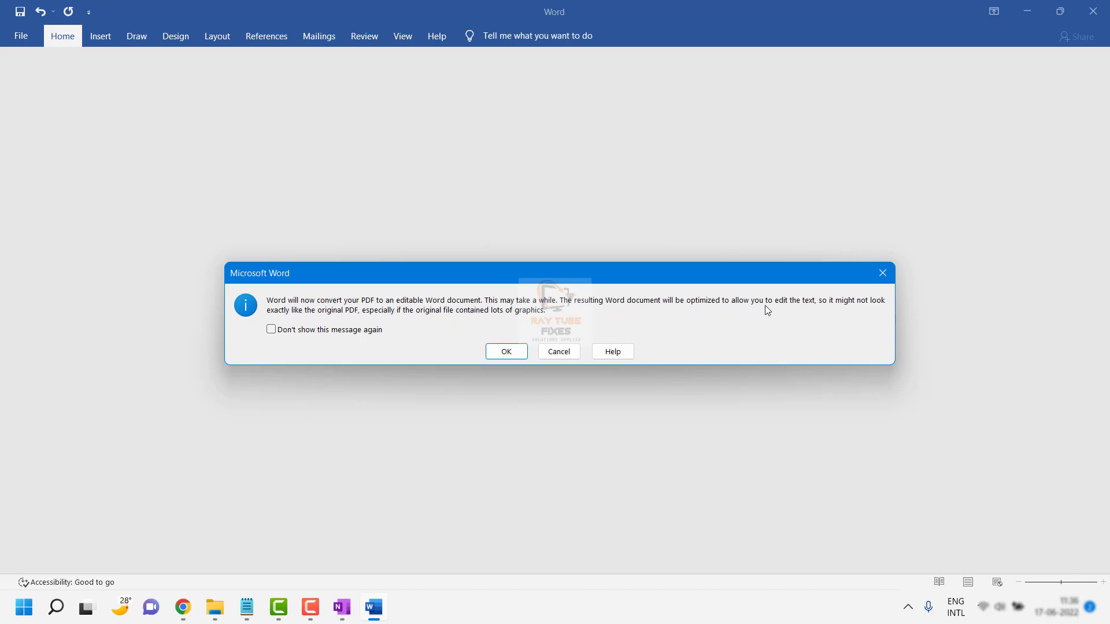
- Accept the PDF conversion and drag-select the three converted paragraphs below the photo
left_click(514, 354)
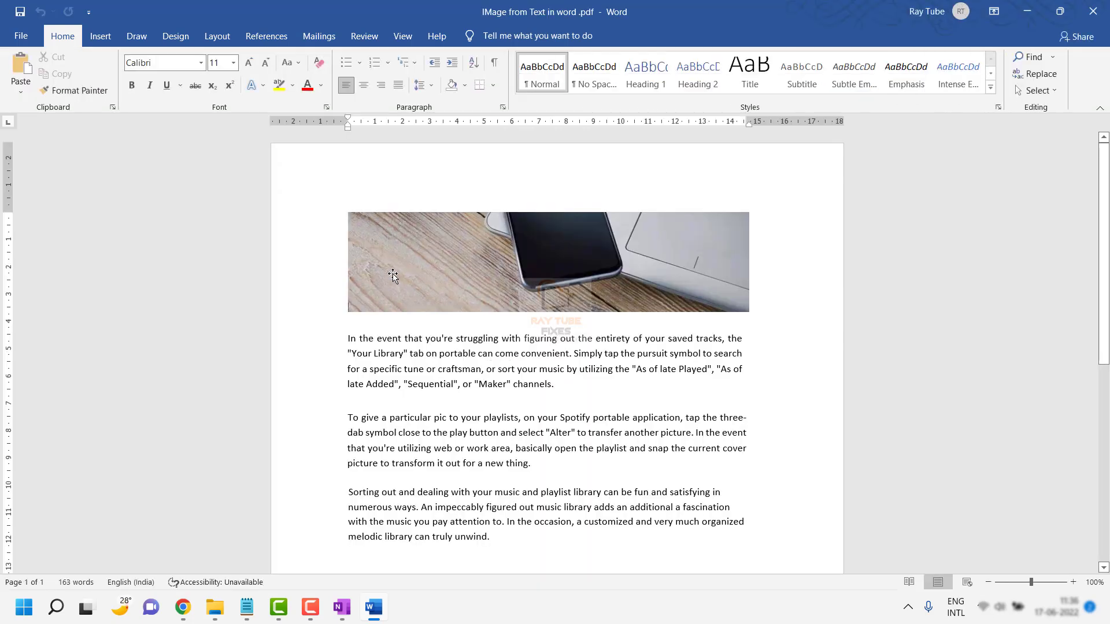
left_click(393, 276)
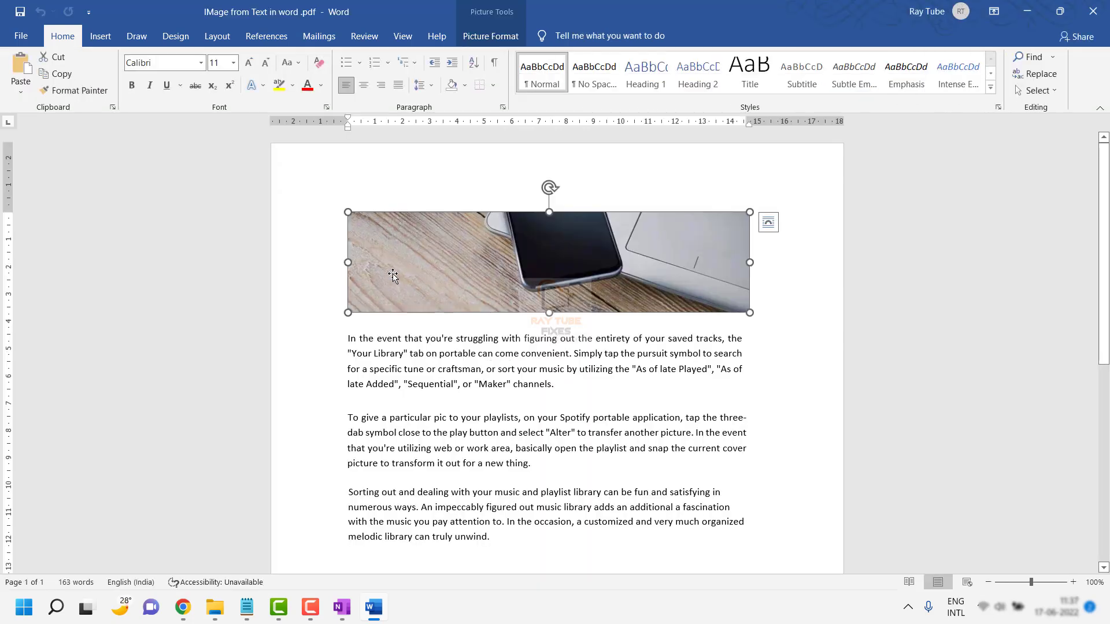
left_click(496, 385)
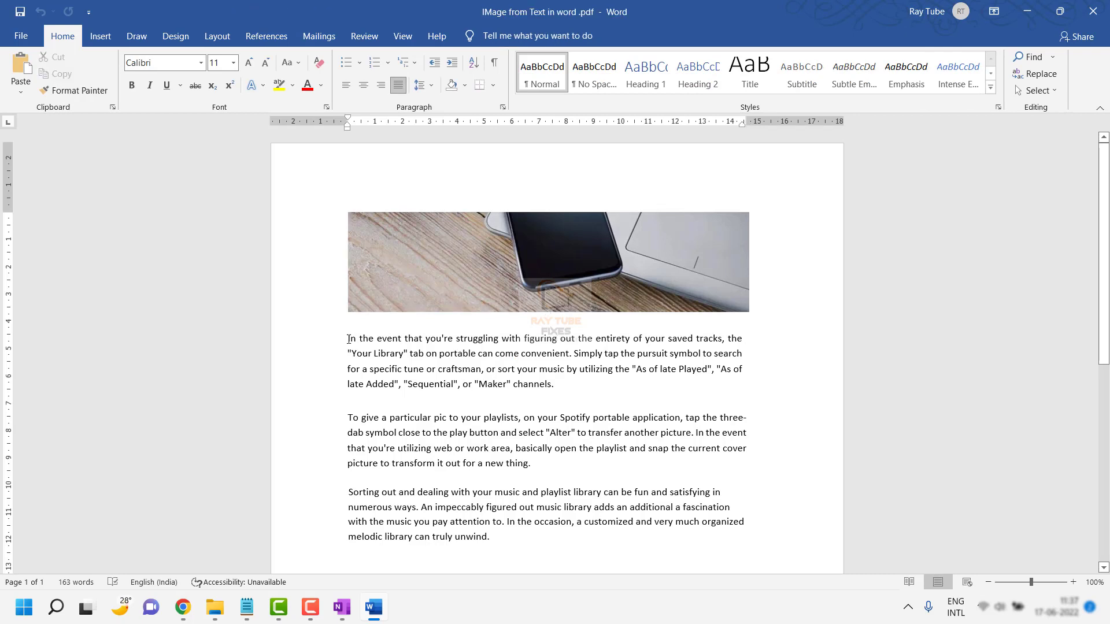
left_click_drag(349, 340, 549, 535)
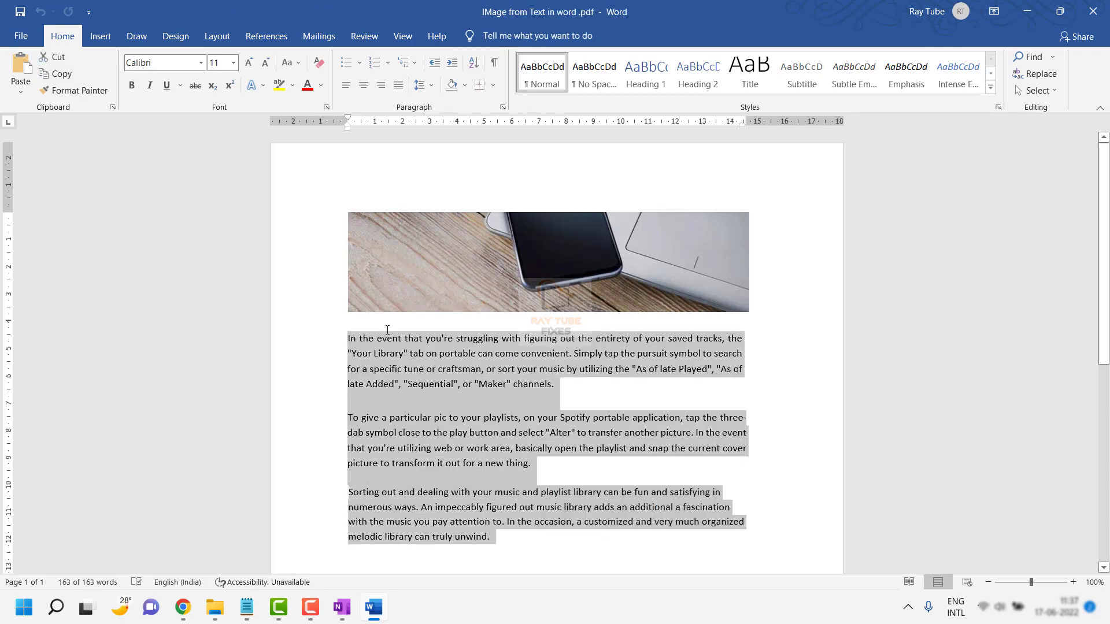
left_click(325, 311)
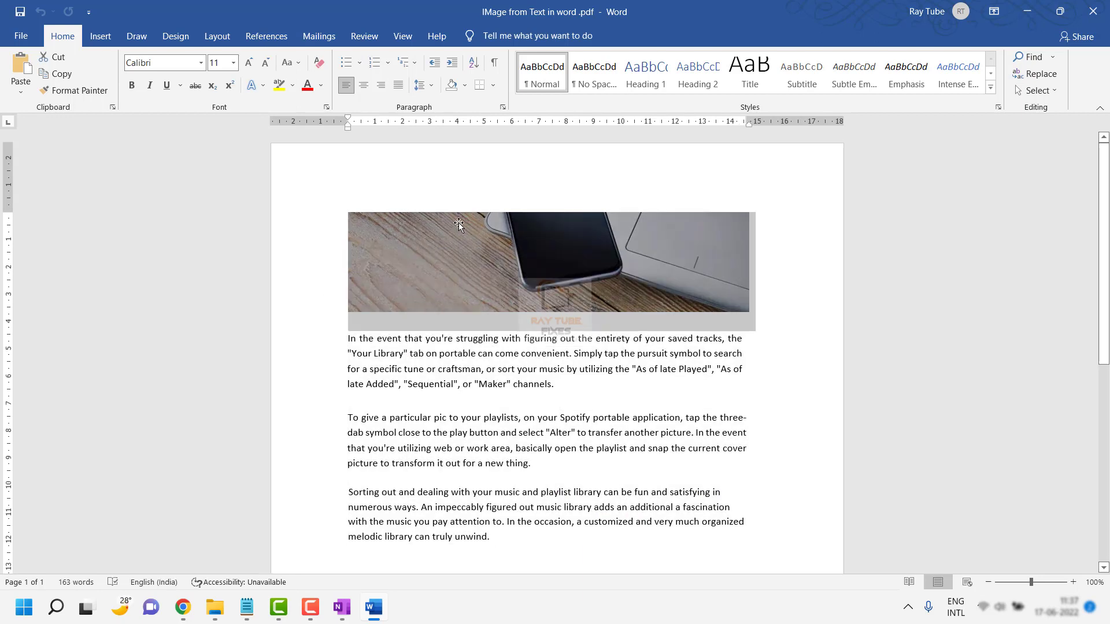
left_click(408, 255)
left_click(414, 369)
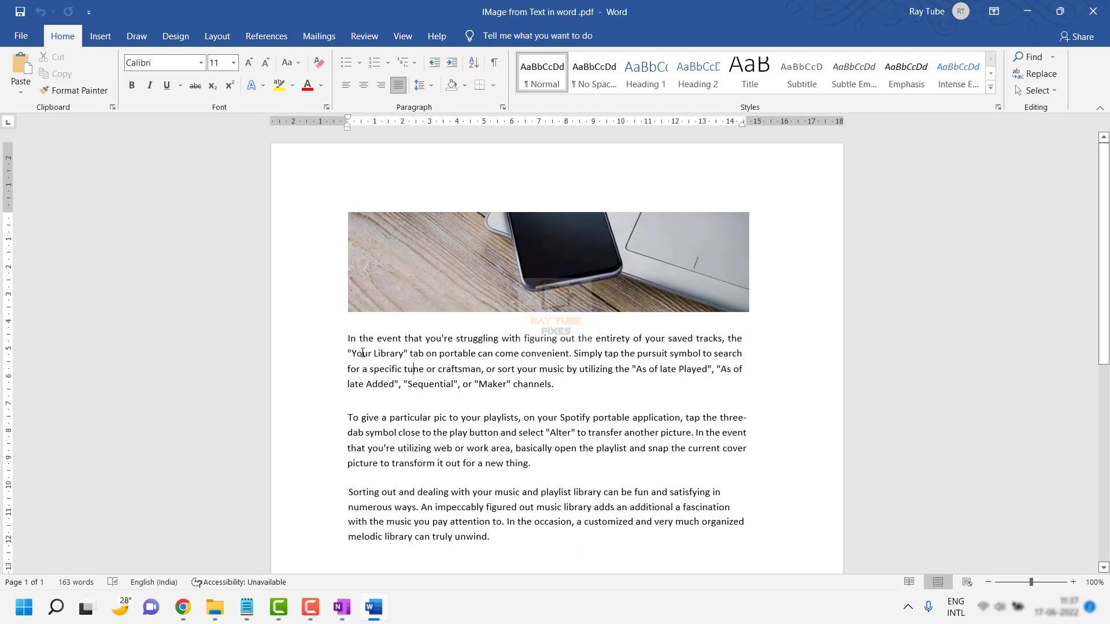
left_click_drag(426, 386, 534, 542)
key("ctrl+c")
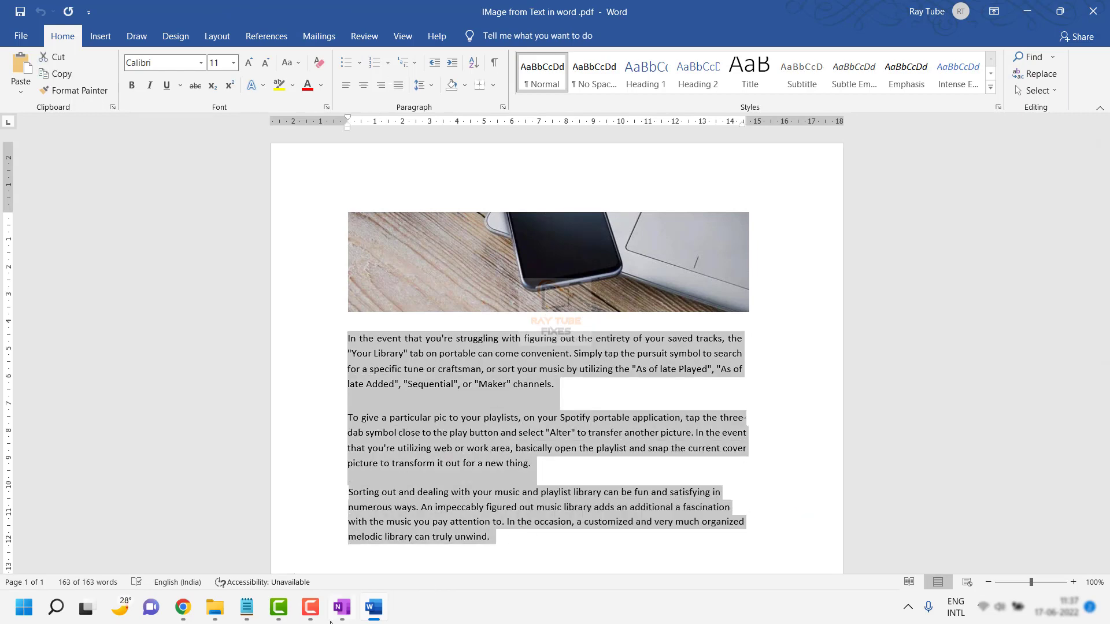
- Replace Notepad's text with the three copied Word paragraphs
left_click(249, 610)
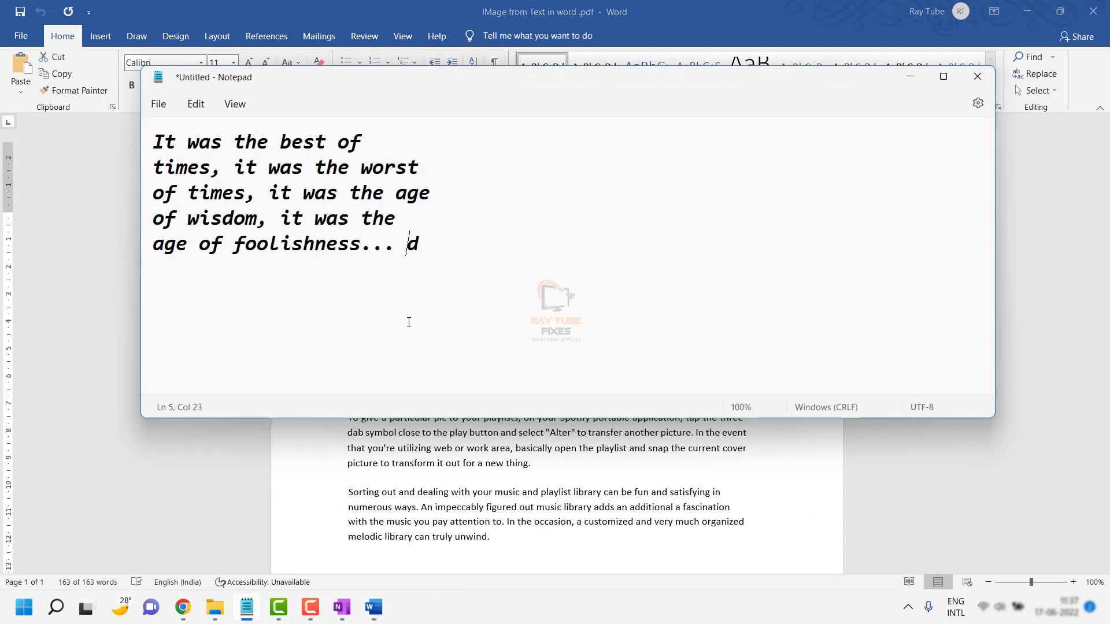
key("ctrl+a")
key("ctrl+v")
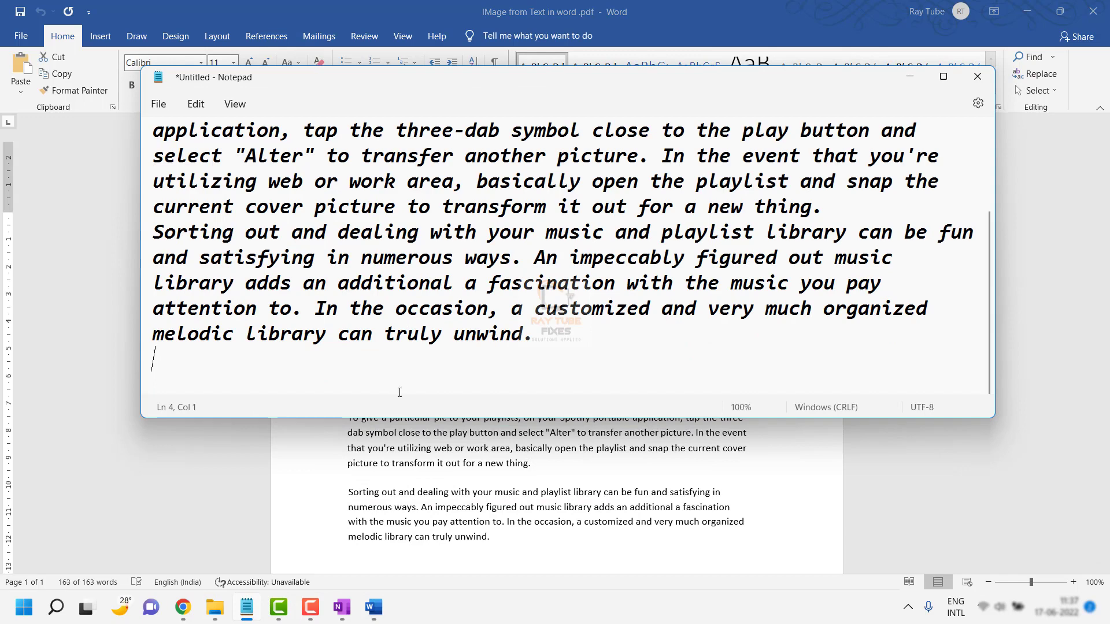
- Open Text Image 2.png in Paint on the right half beside Word for comparison
left_click(214, 607)
double_click(275, 303)
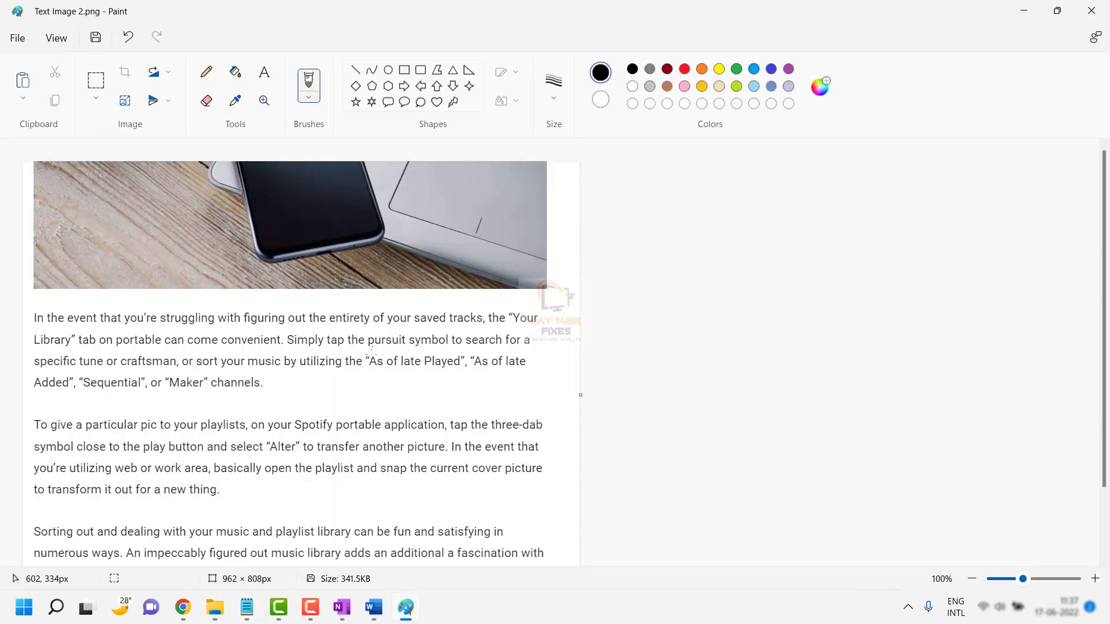
left_click(1057, 12)
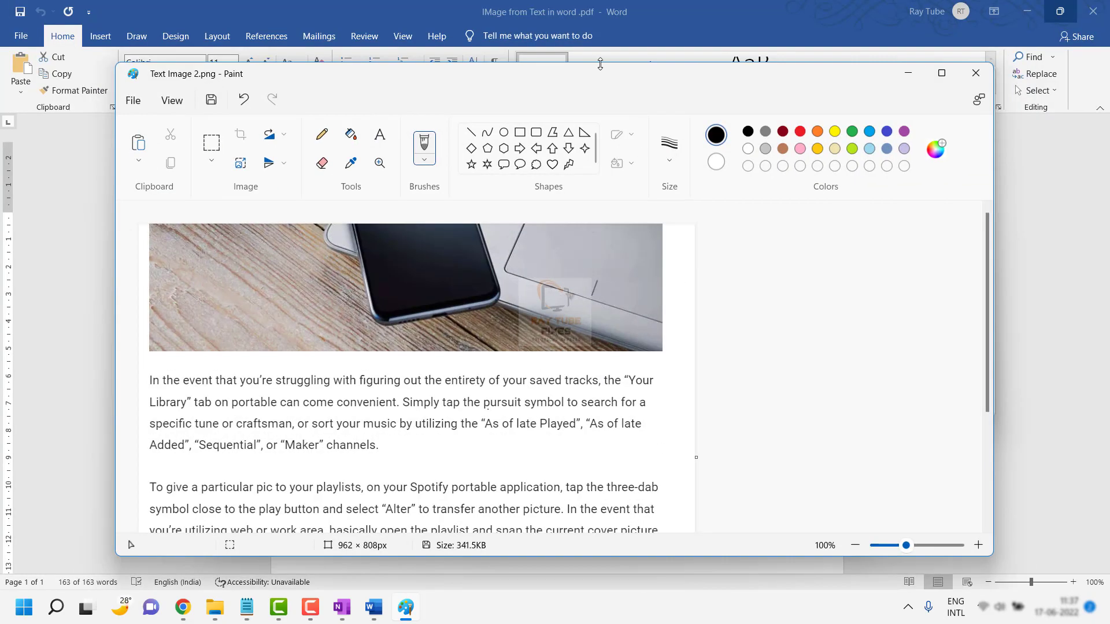
left_click_drag(590, 75, 969, 67)
left_click(94, 400)
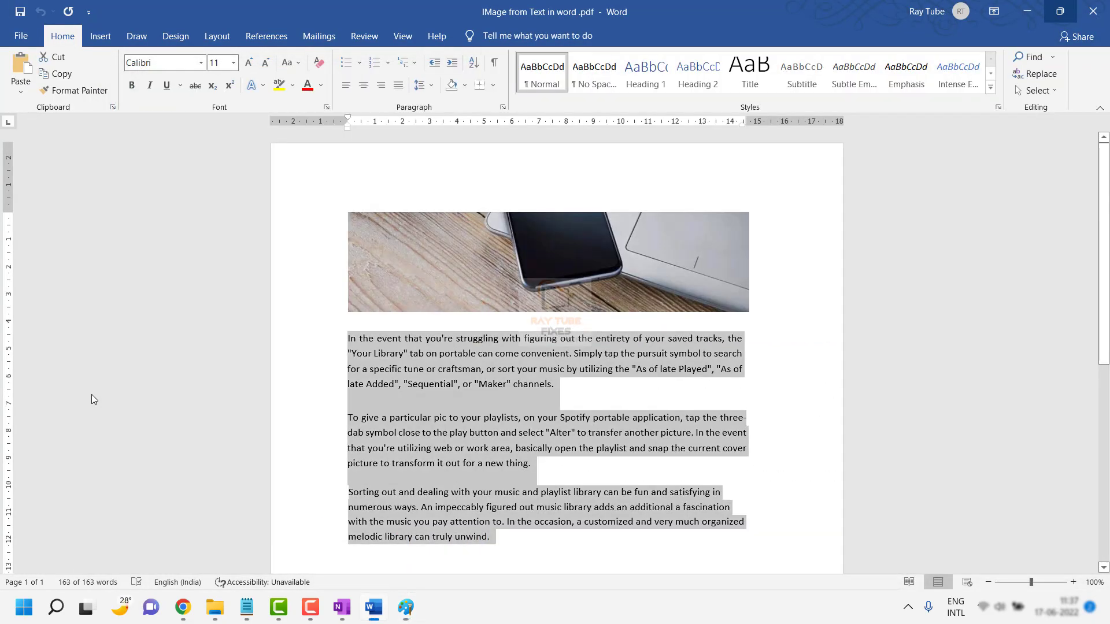
left_click(563, 434)
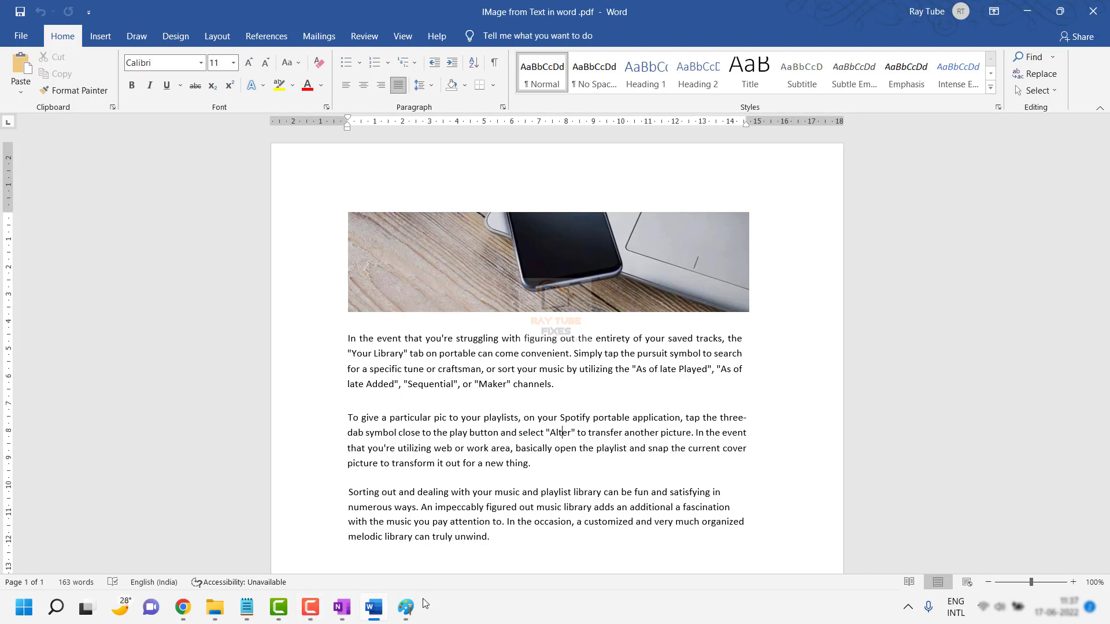
left_click(406, 607)
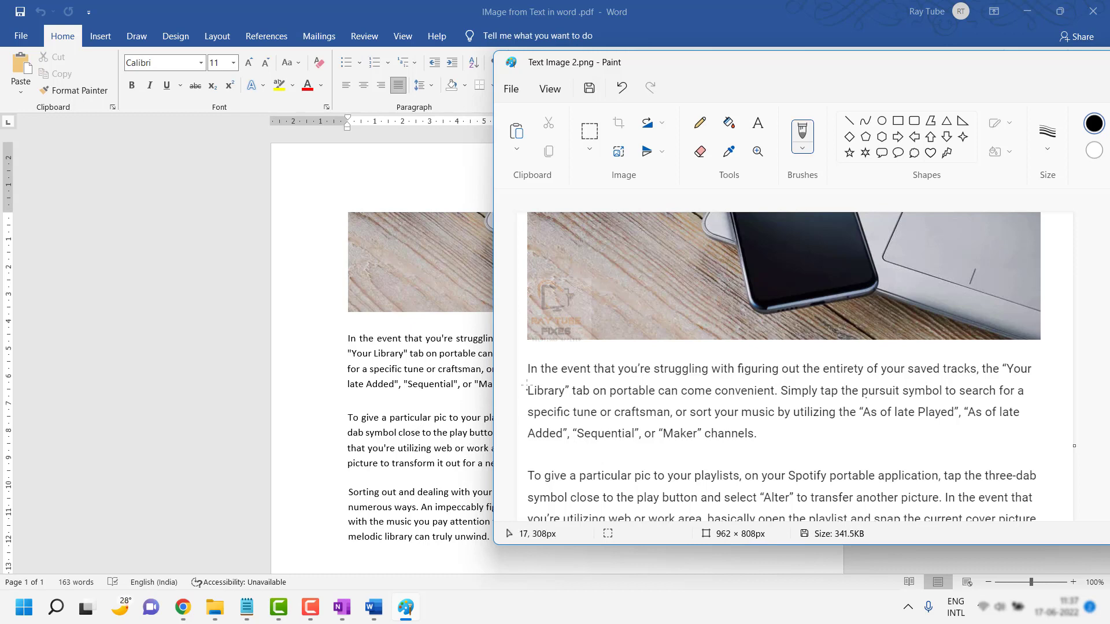
left_click_drag(527, 373, 631, 473)
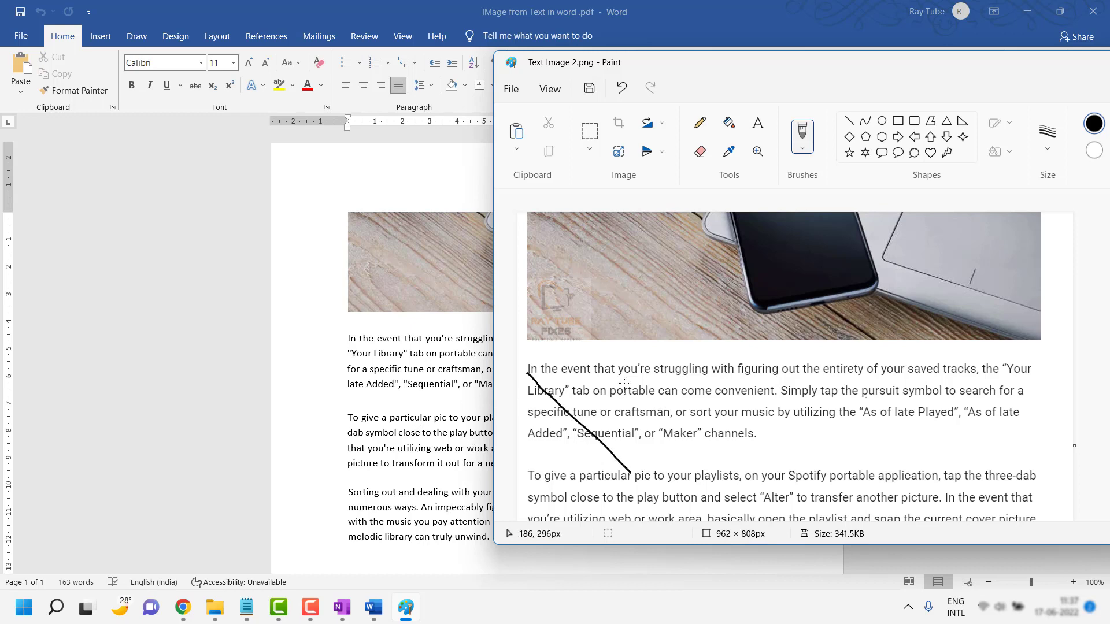
left_click(389, 382)
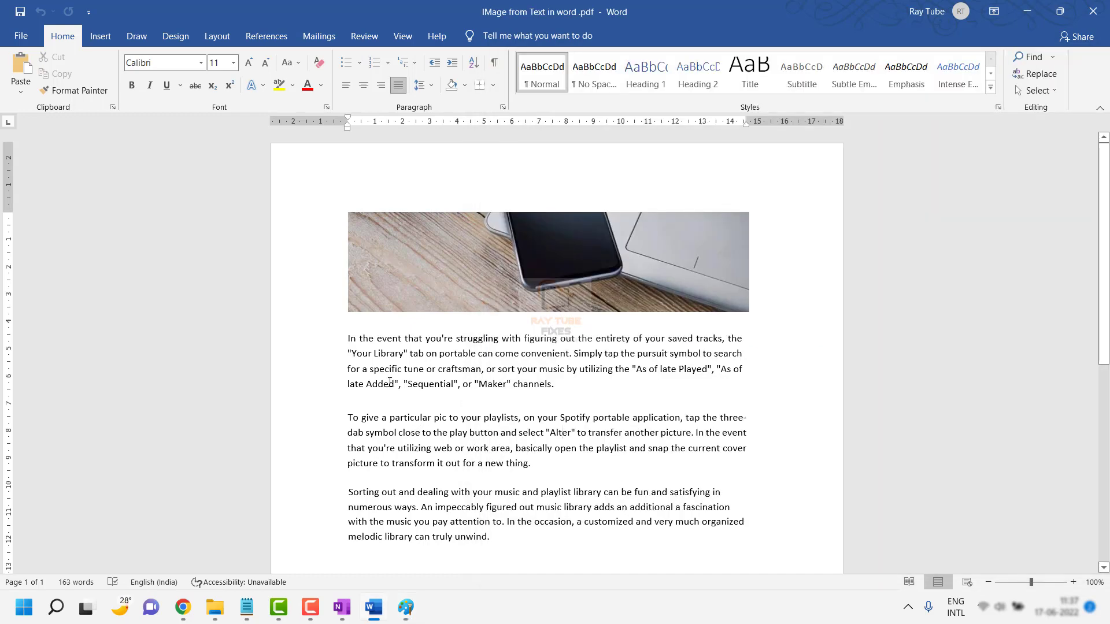
left_click_drag(347, 338, 577, 522)
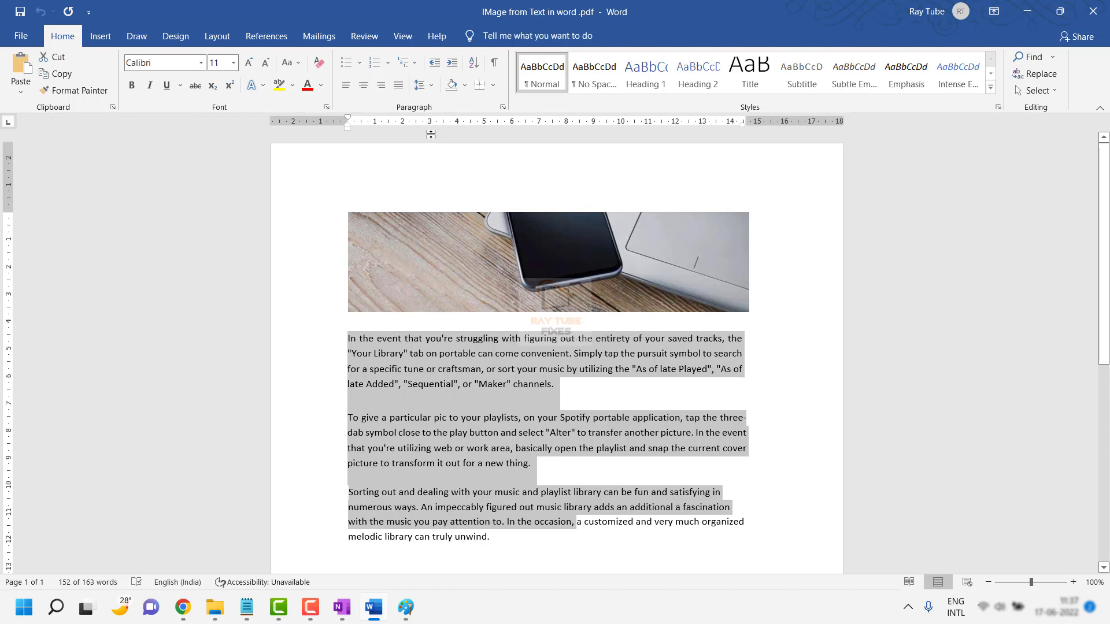
left_click(21, 35)
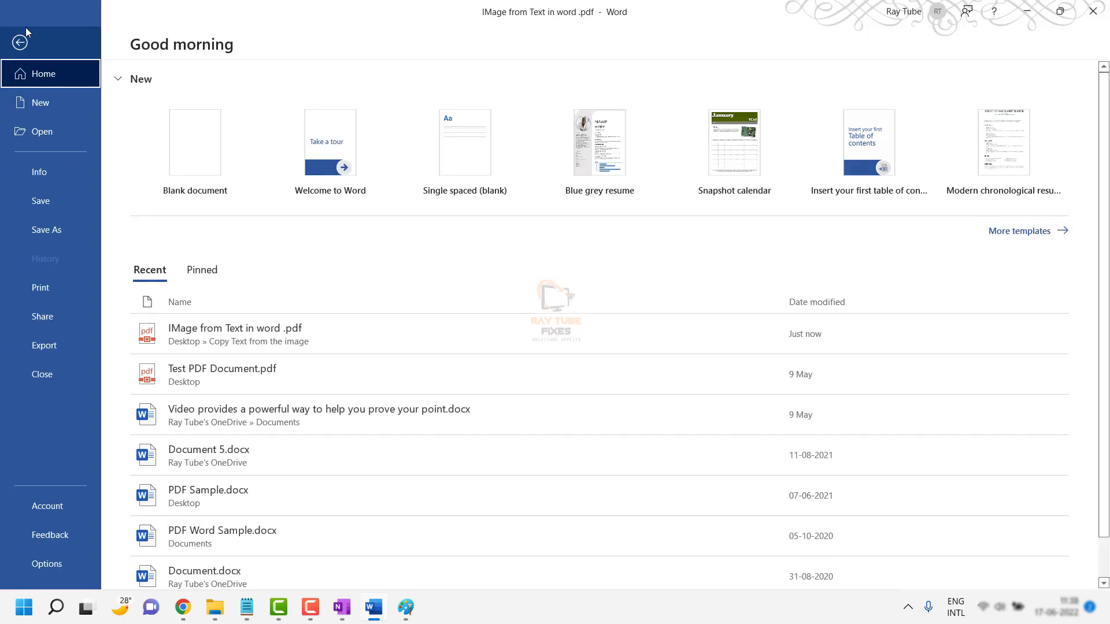
left_click(61, 515)
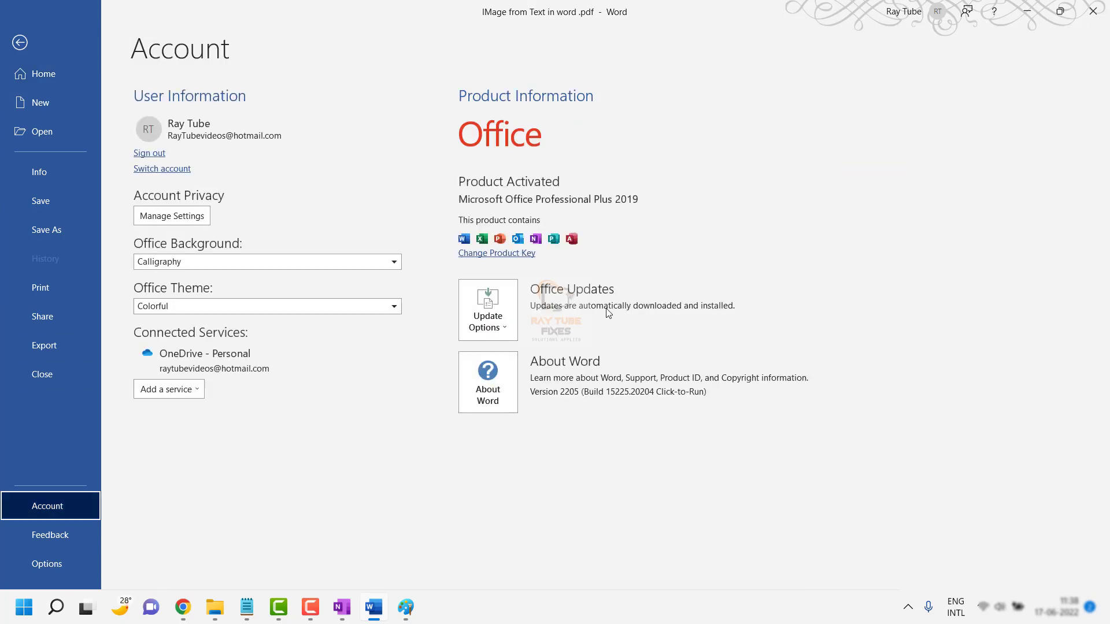
key("Escape")
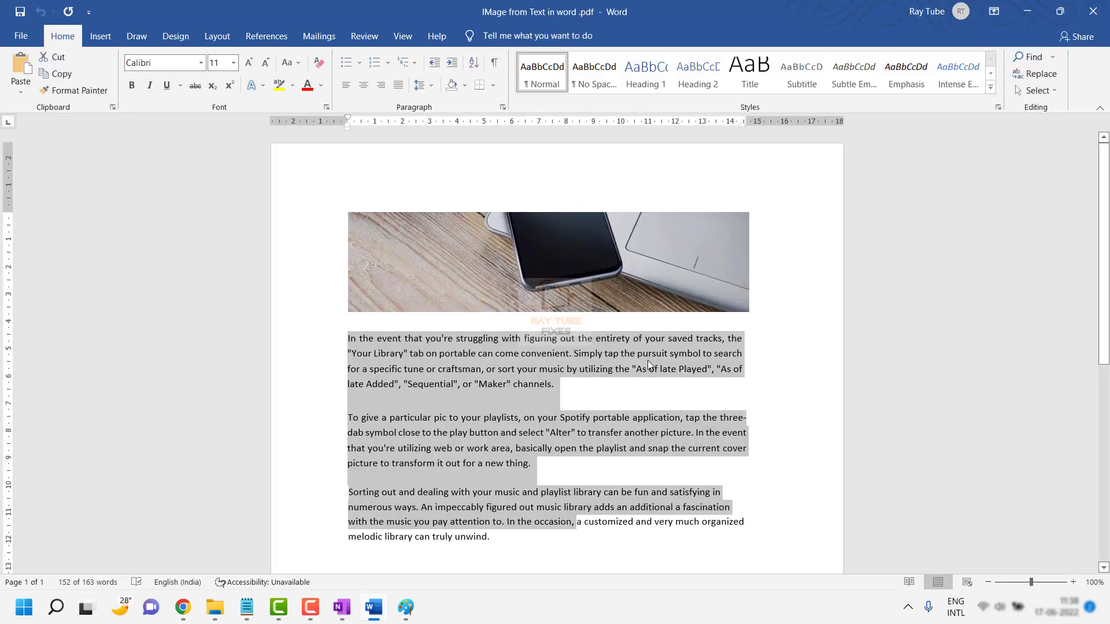